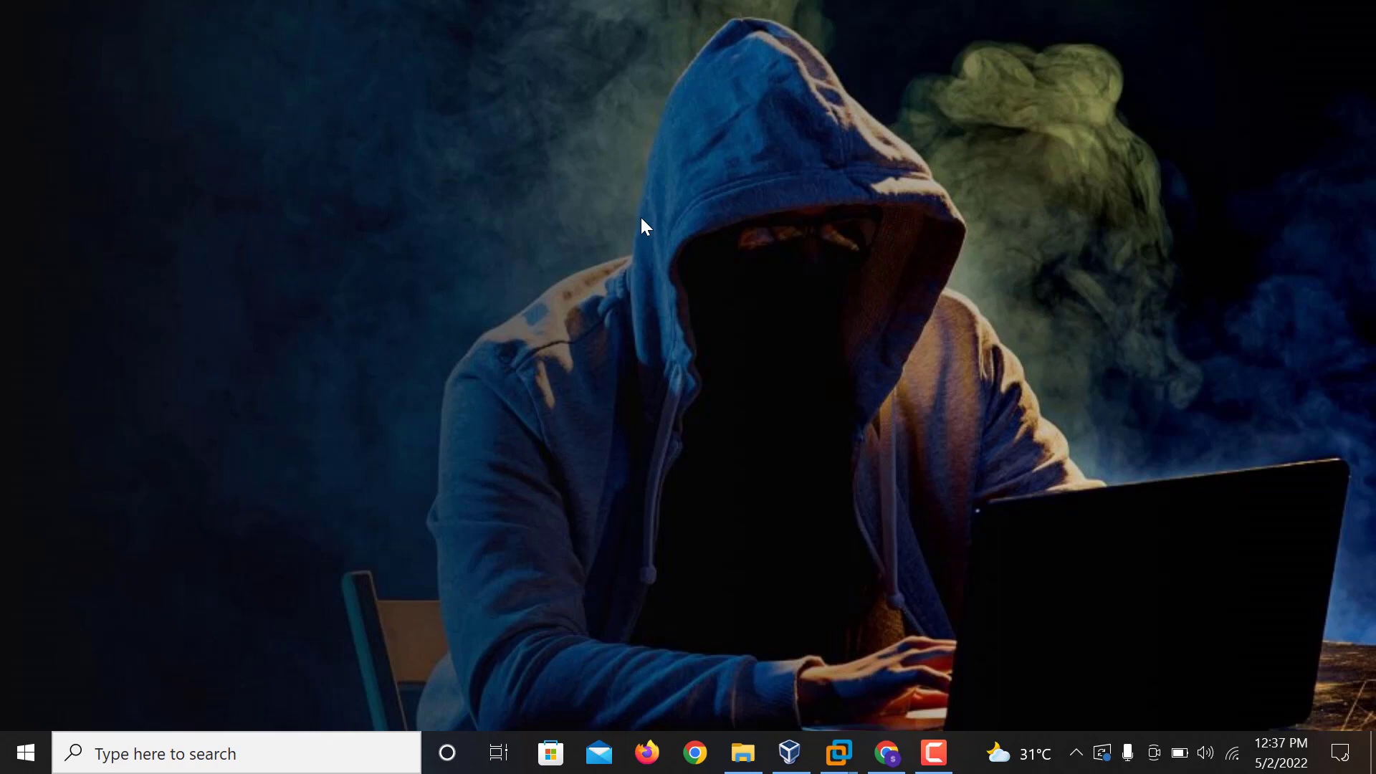
- Search Google for "vmware workstation pro 16" in Chrome and open VMware's Download VMware Workstation Pro page
left_click(886, 752)
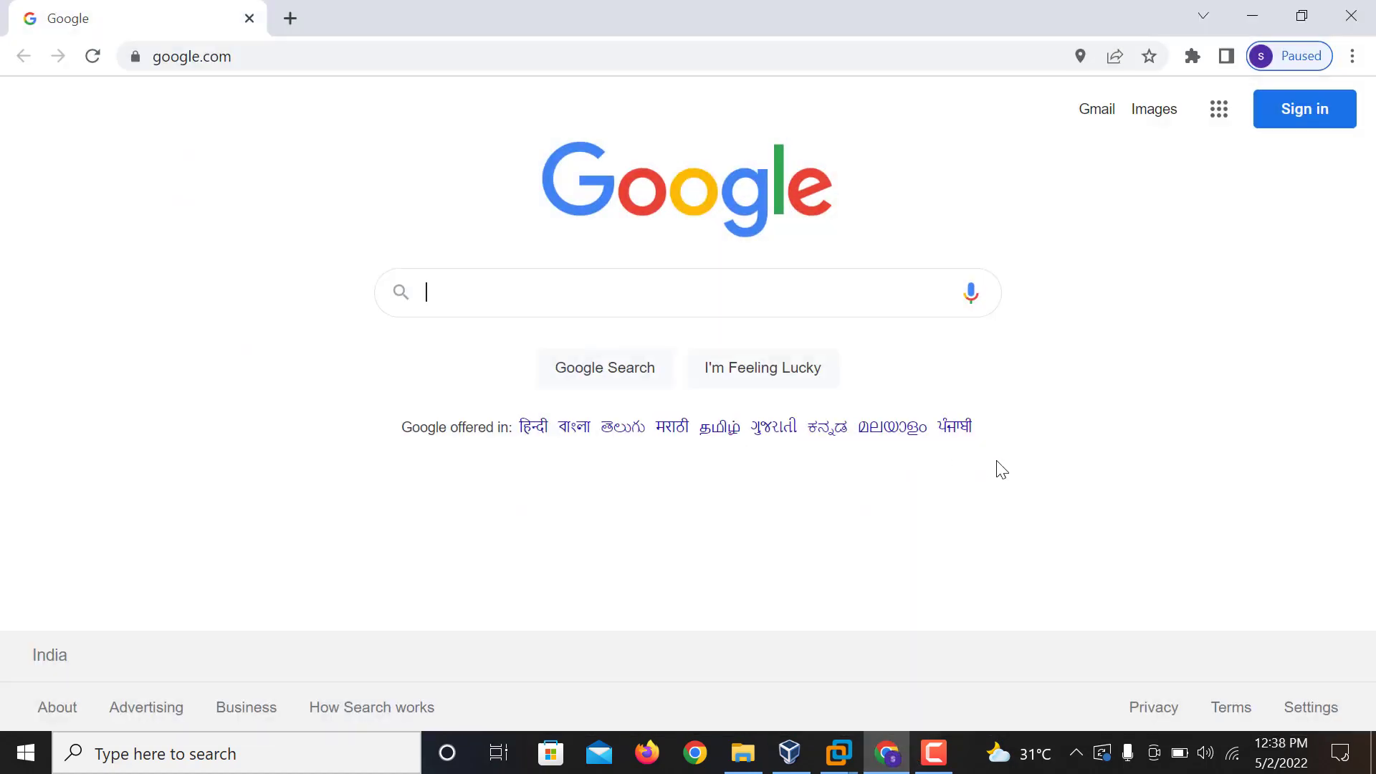
left_click(595, 282)
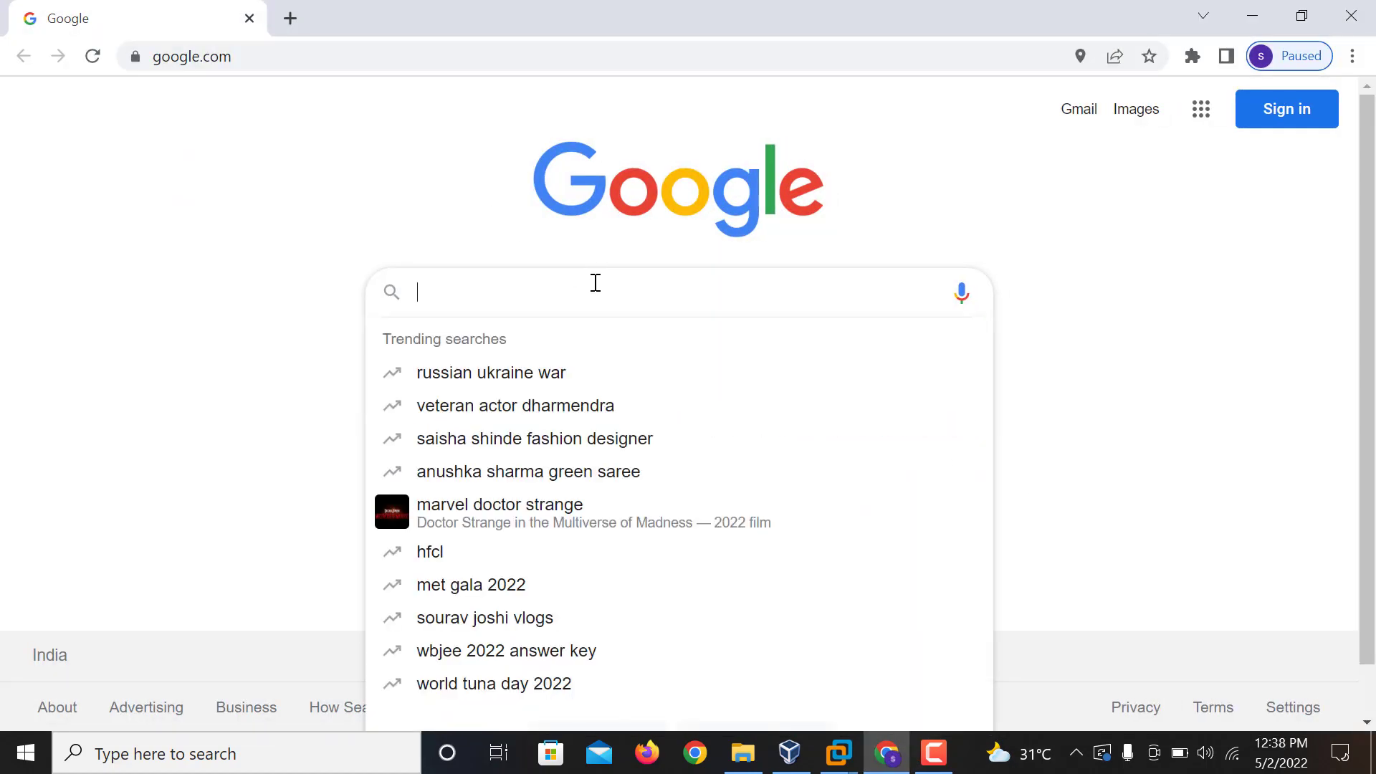
type("vmware")
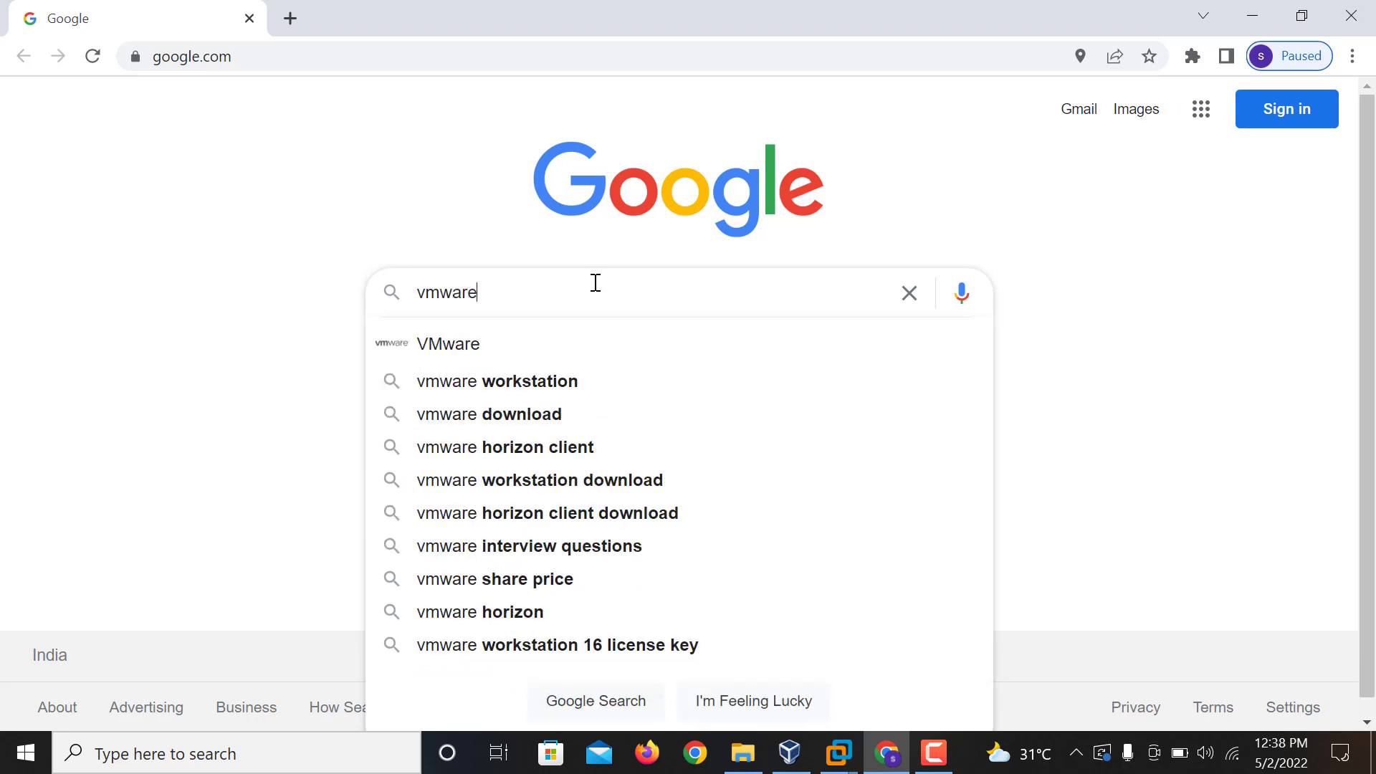
key("Down")
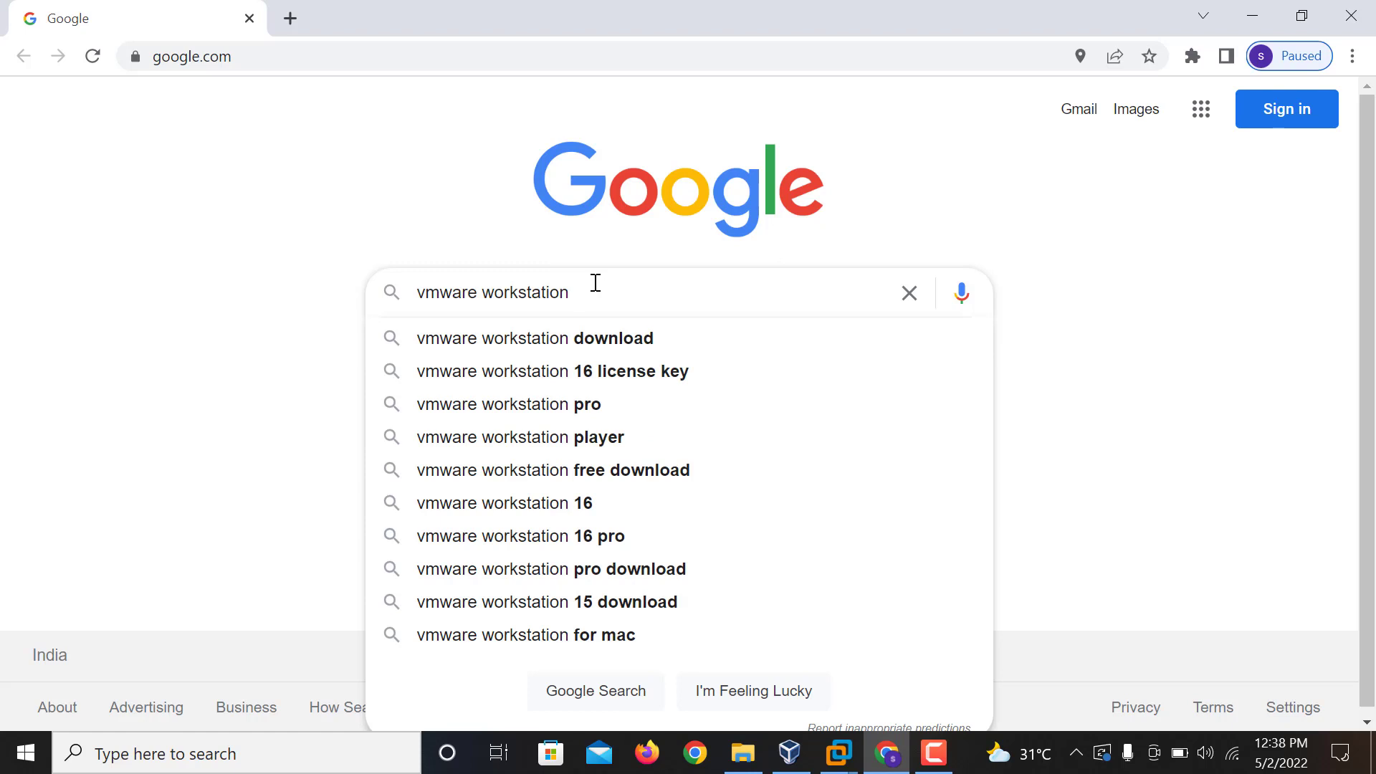
type("pro")
key("Down")
key("Down")
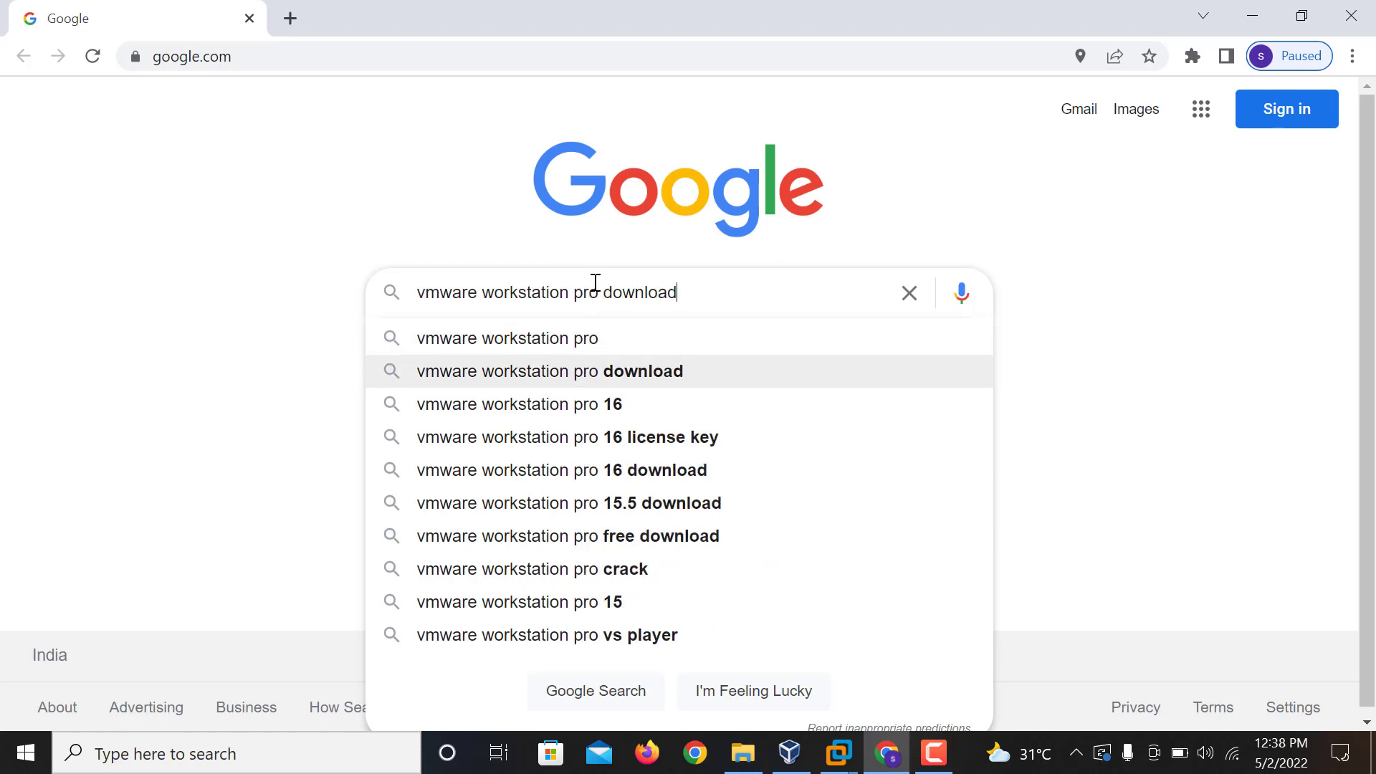
key("Return")
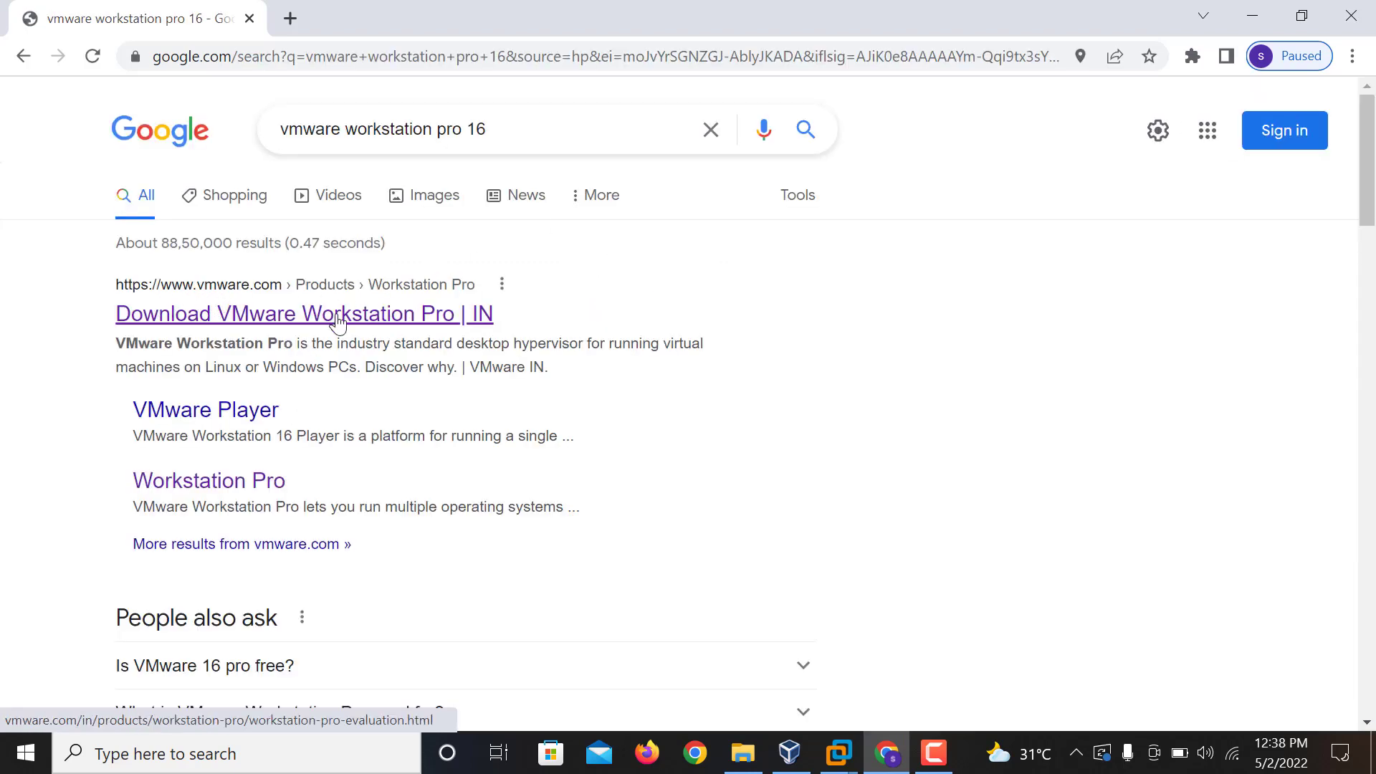
left_click(292, 316)
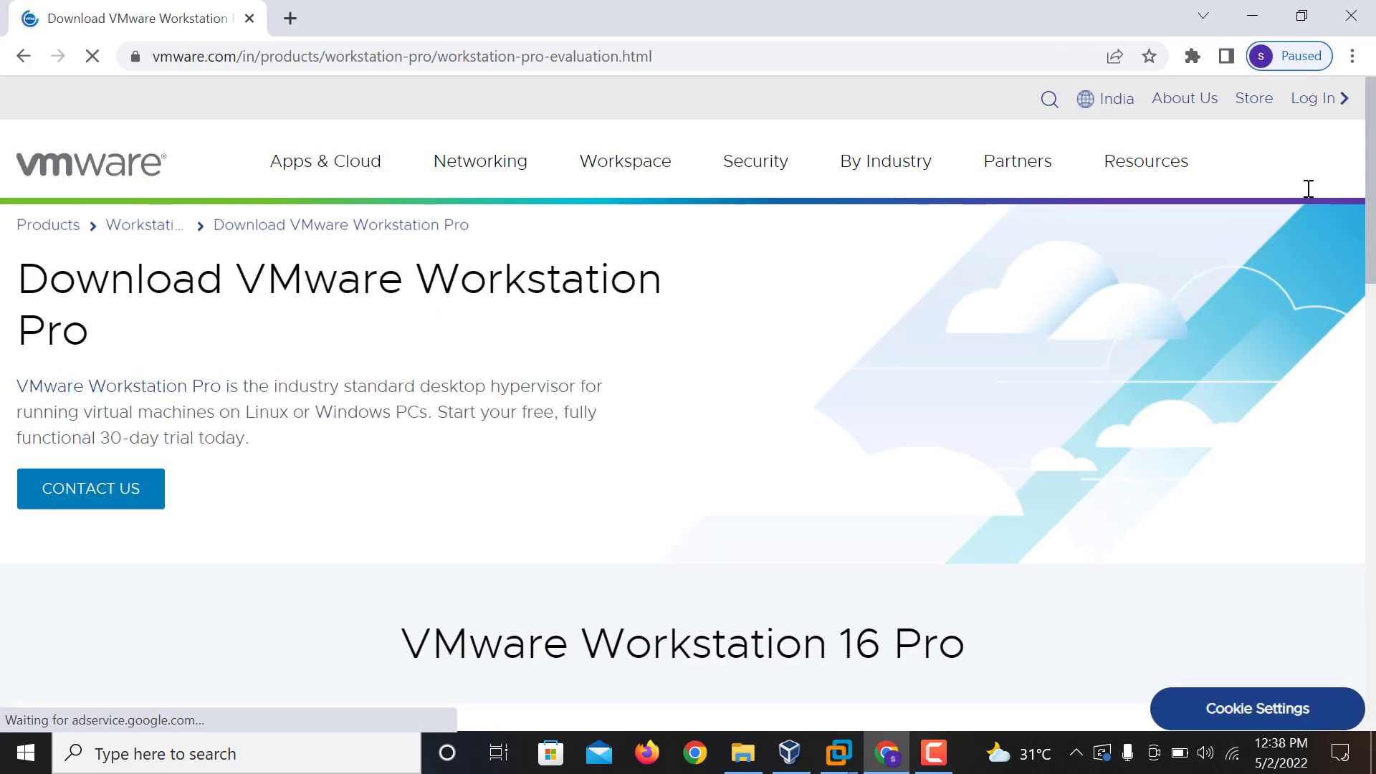
- Request the Workstation 16 Pro for Windows installer download and cancel saving the file
left_click_drag(1373, 172, 1372, 365)
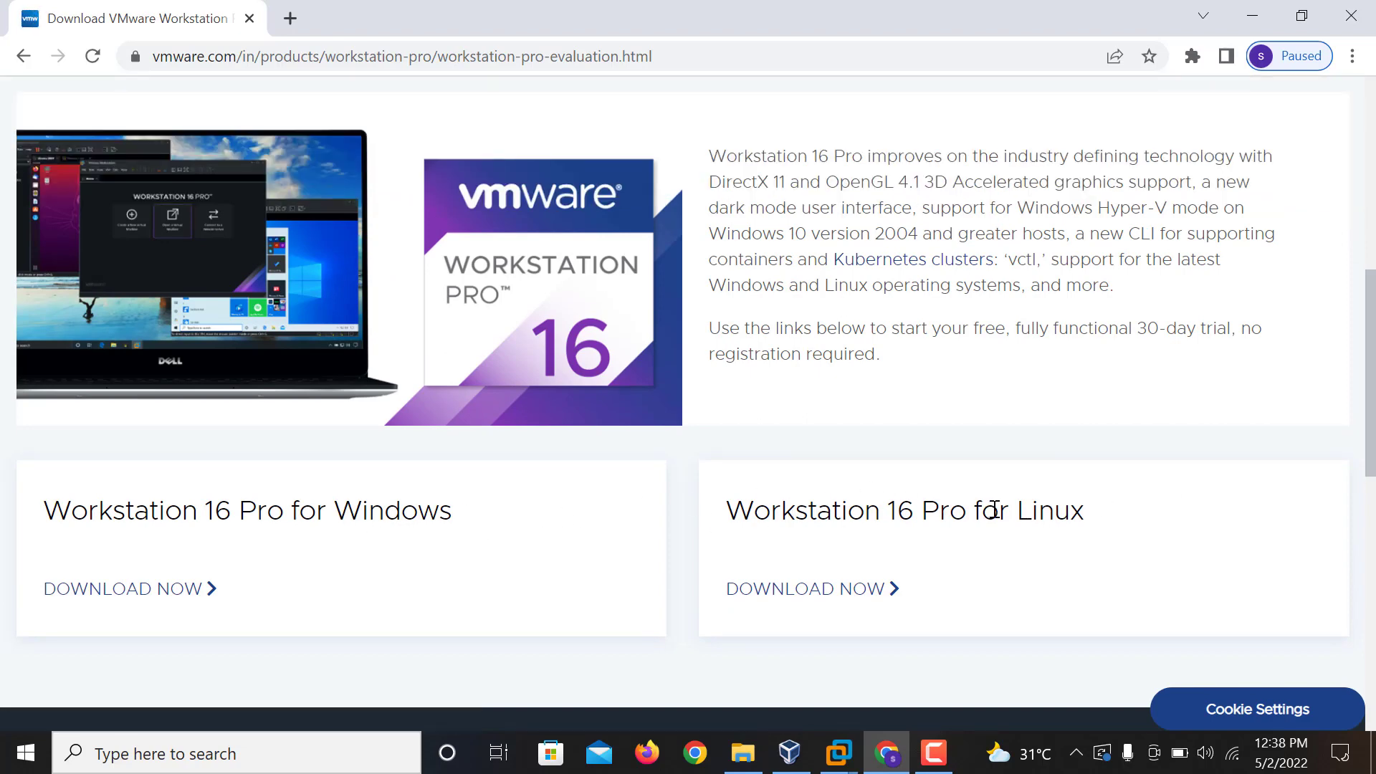
scroll(1373, 380, "up", 2)
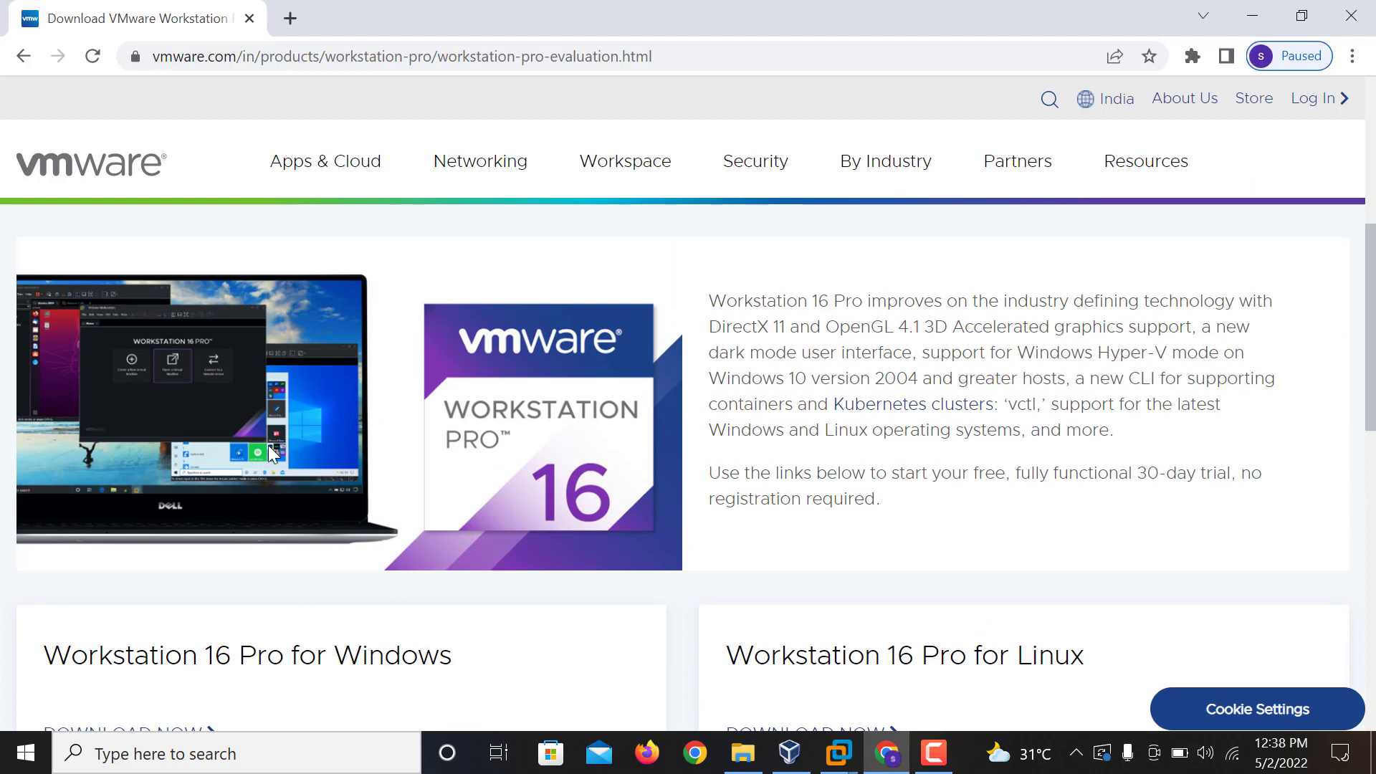
scroll(1372, 242, "down", 3)
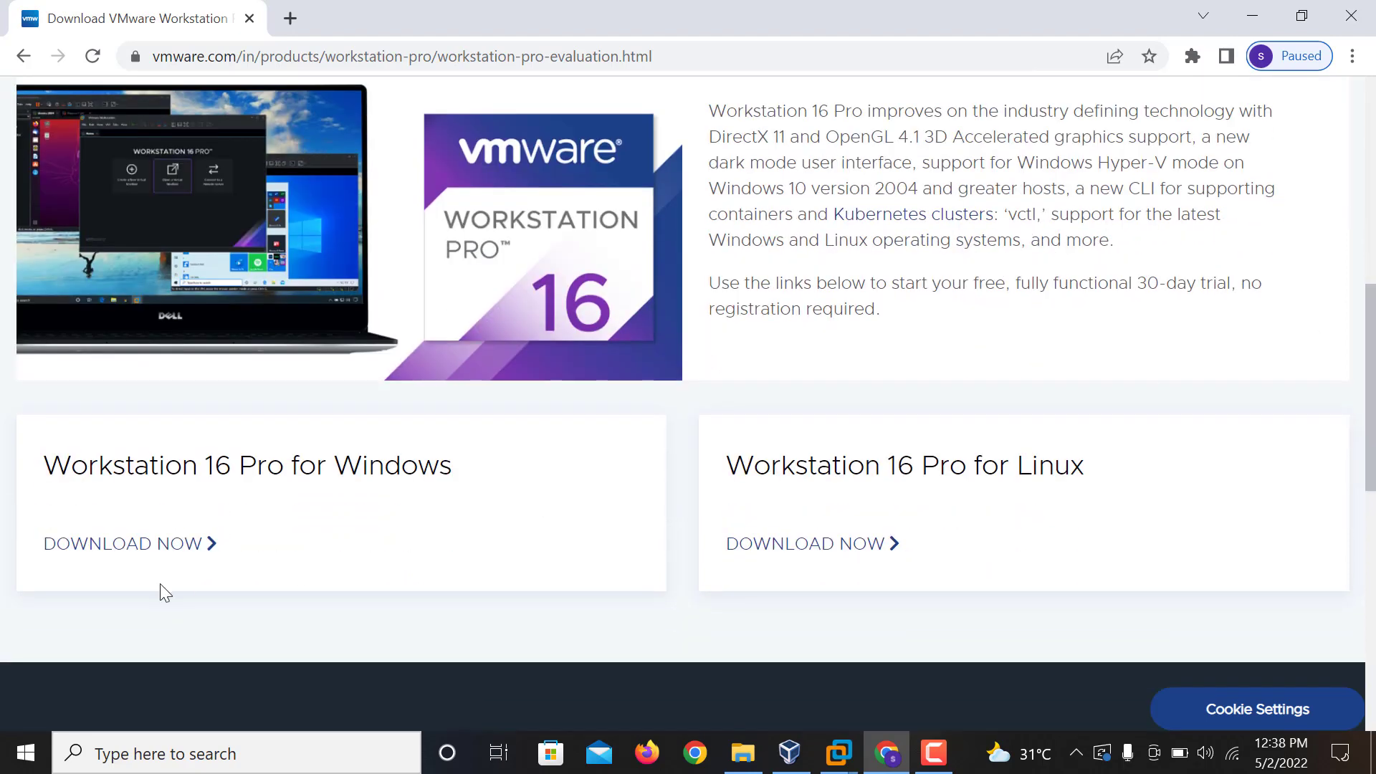
left_click(136, 556)
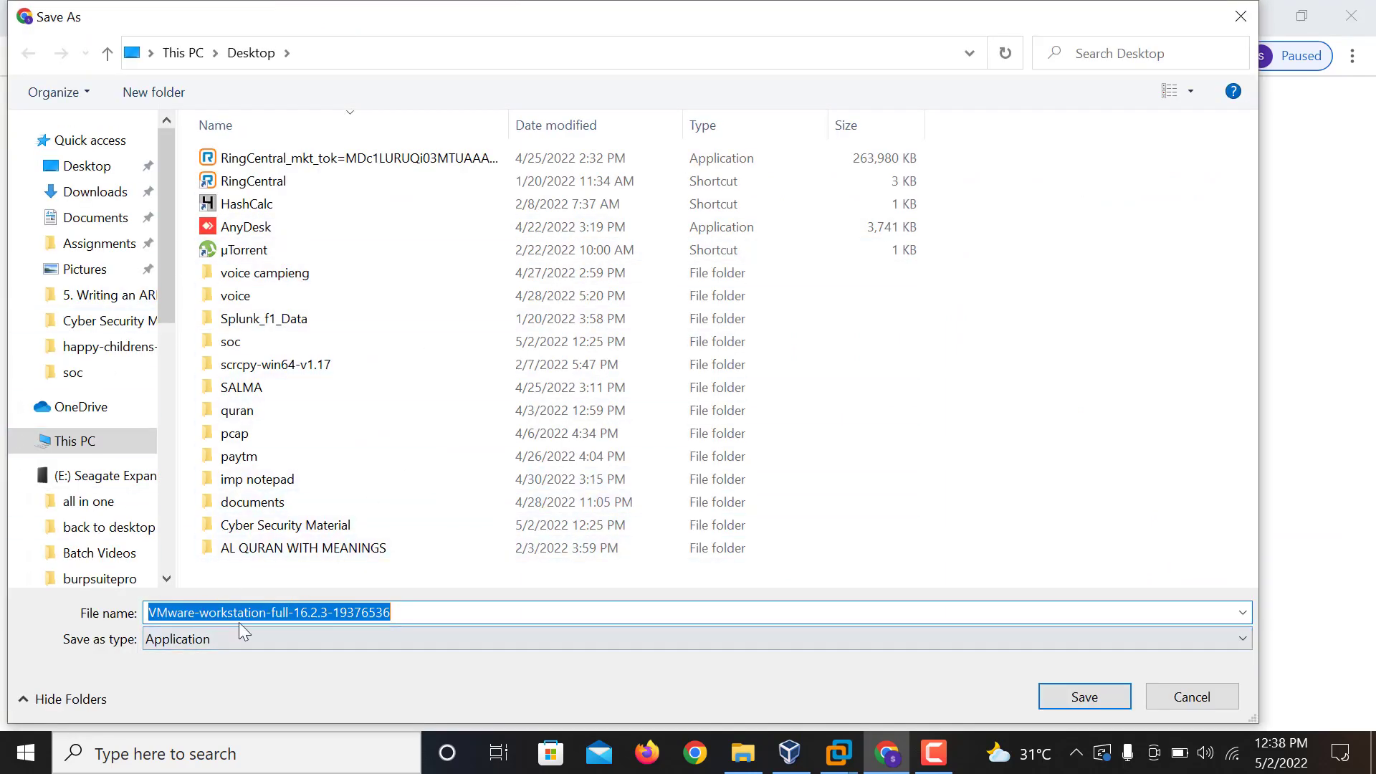
left_click(1192, 697)
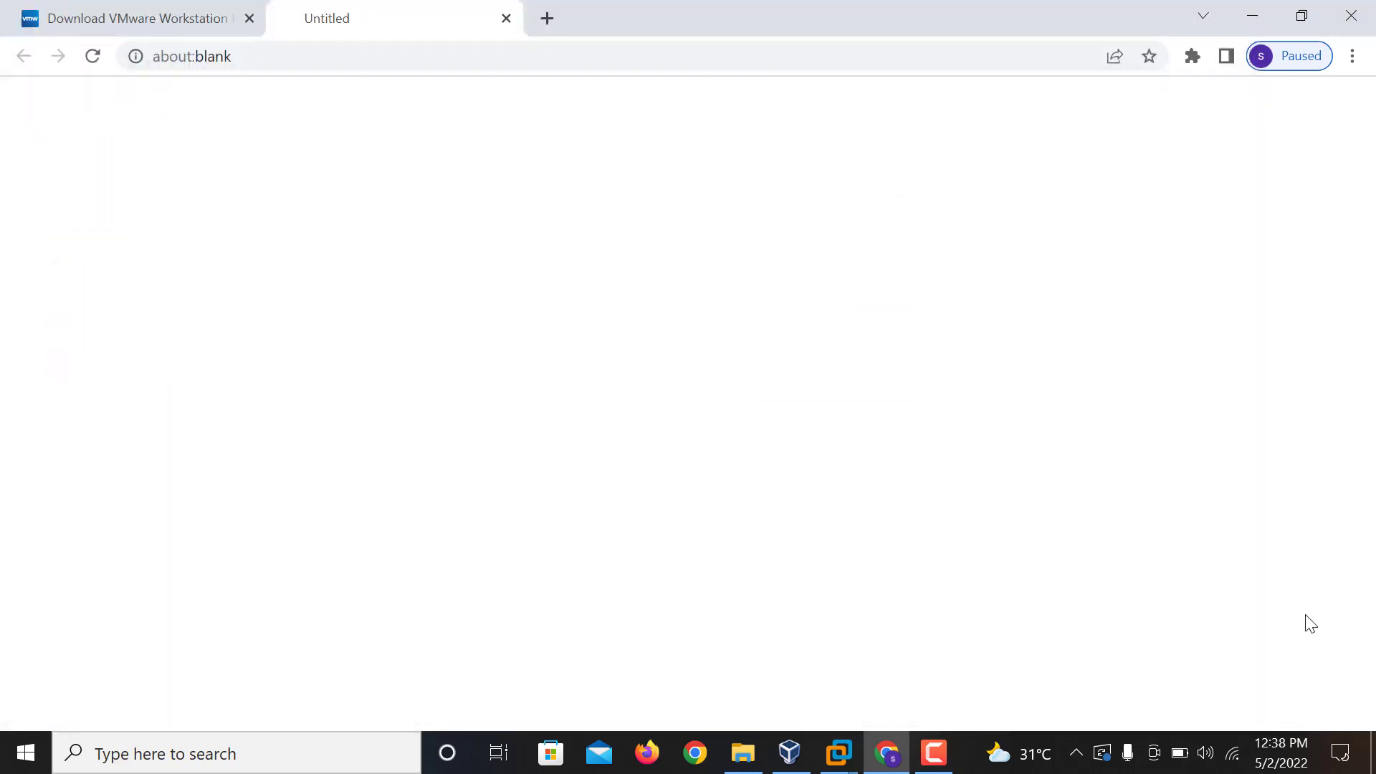
- Highlight the free, fully functional 30-day trial statement in the page's introduction
scroll(1013, 431, "up", 10)
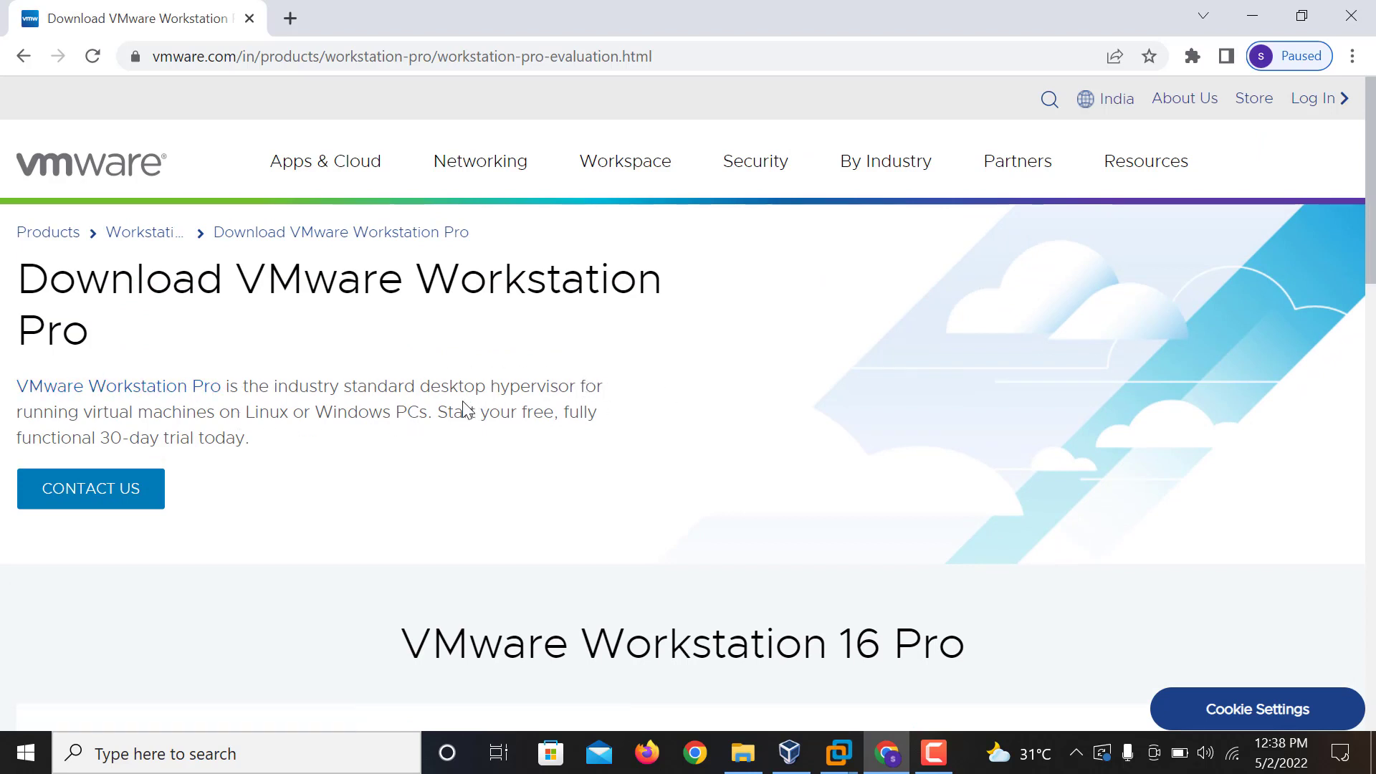
left_click_drag(446, 412, 345, 474)
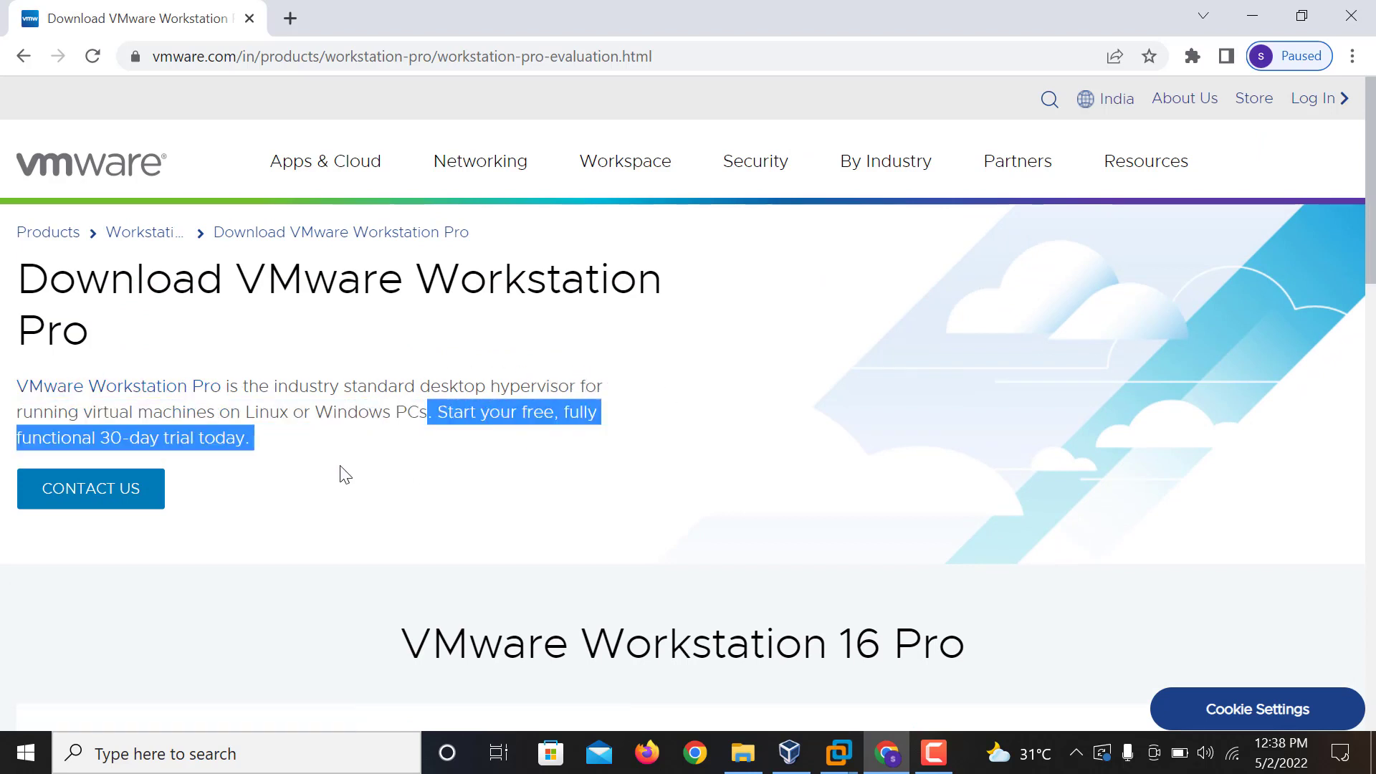
left_click_drag(147, 461, 249, 444)
- Open google.com in a new browser tab
left_click(290, 17)
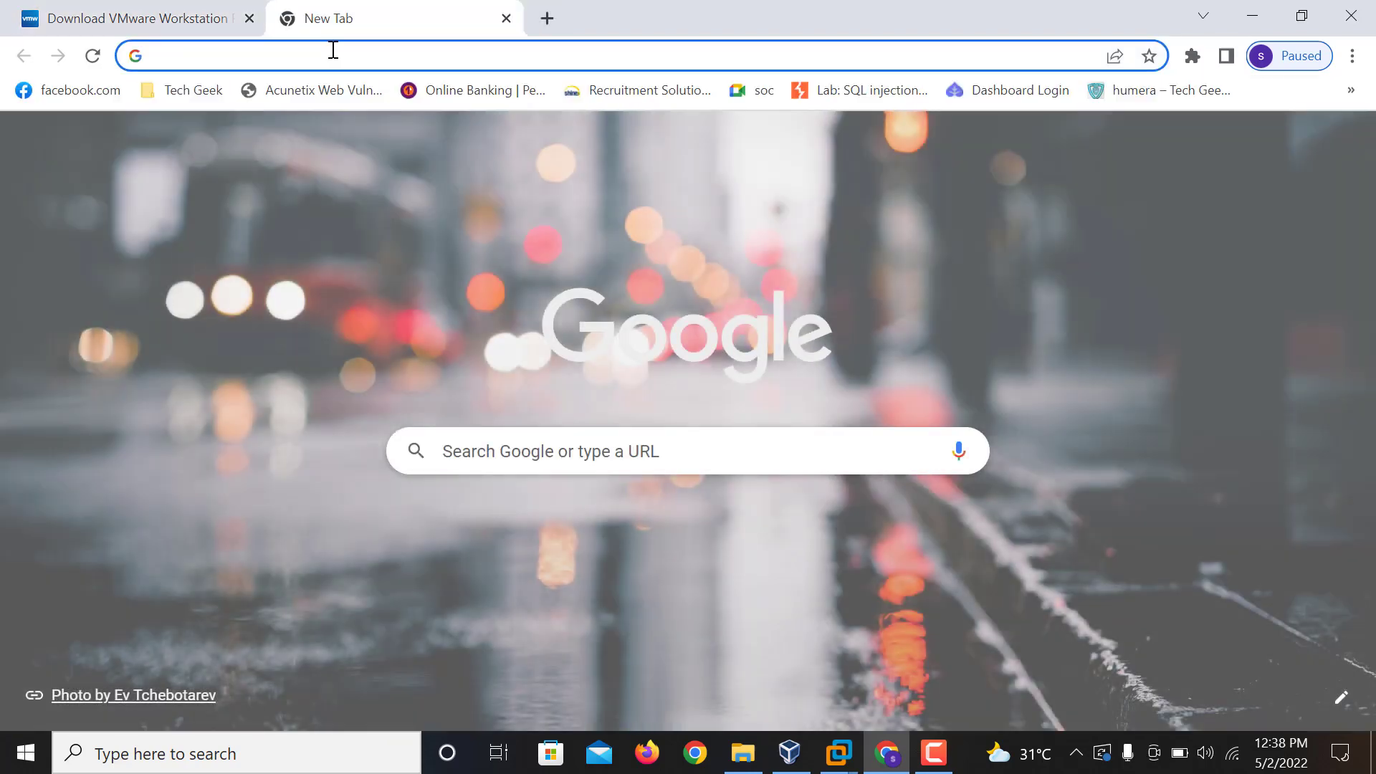
left_click(333, 55)
type("google.com")
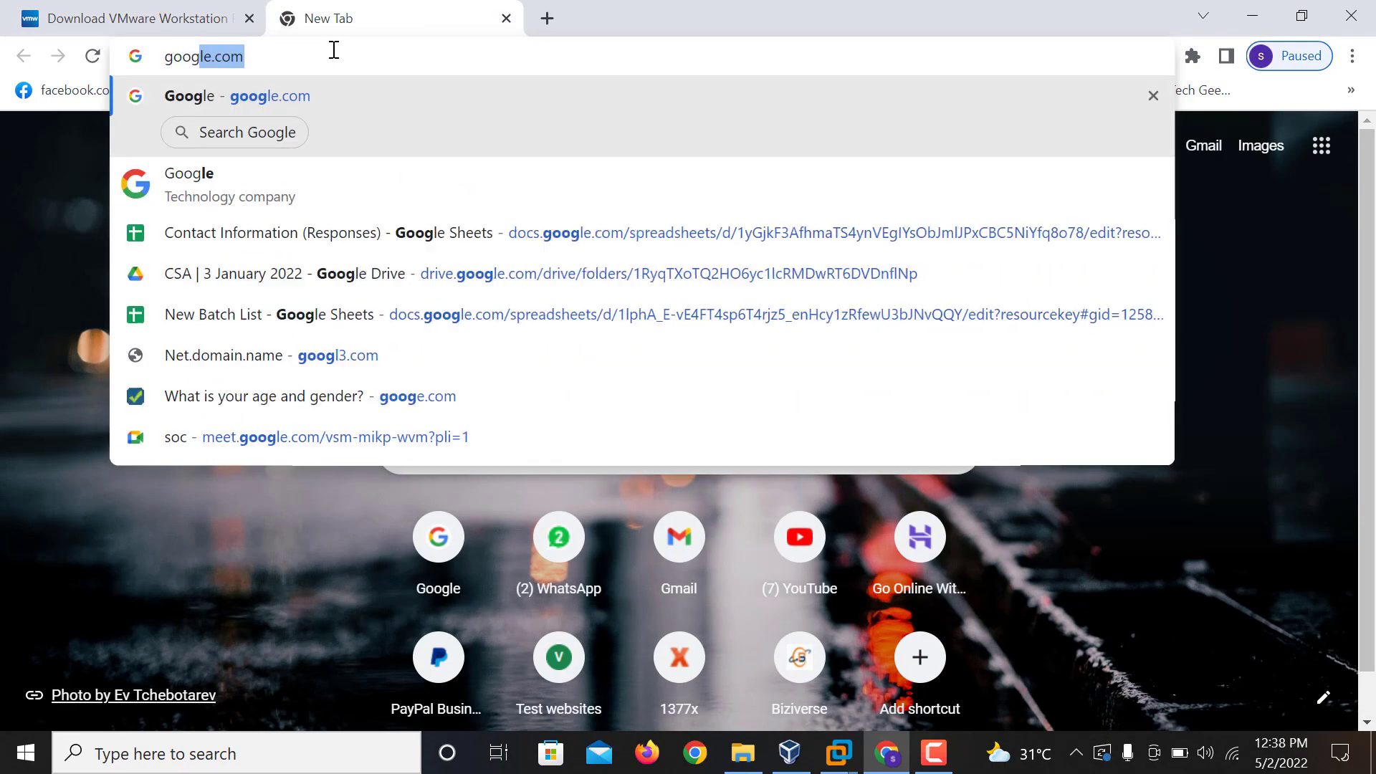
key("Return")
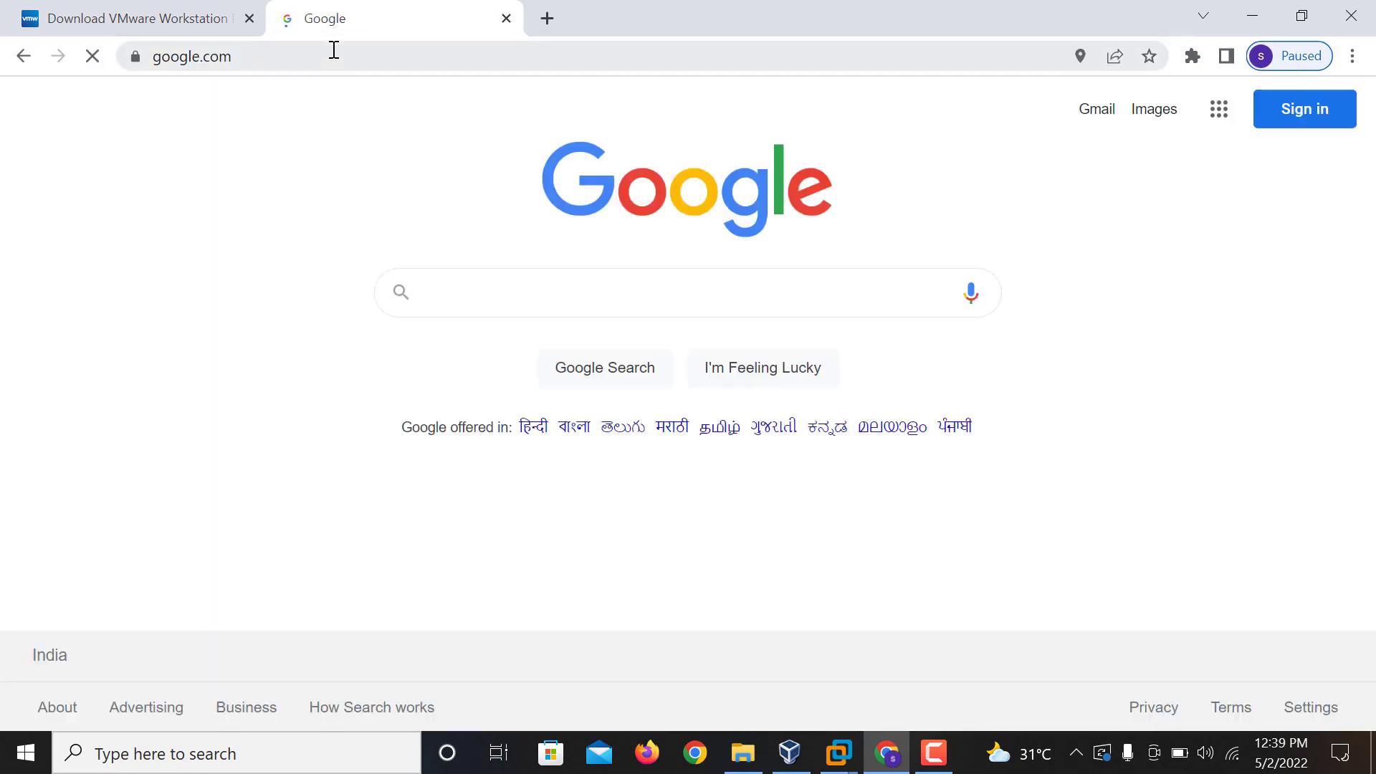
- Search for "pastebin vmware workstation 16 key" and highlight the VMware Workstation Pro 16 section on the Pastebin page
type("pasteb")
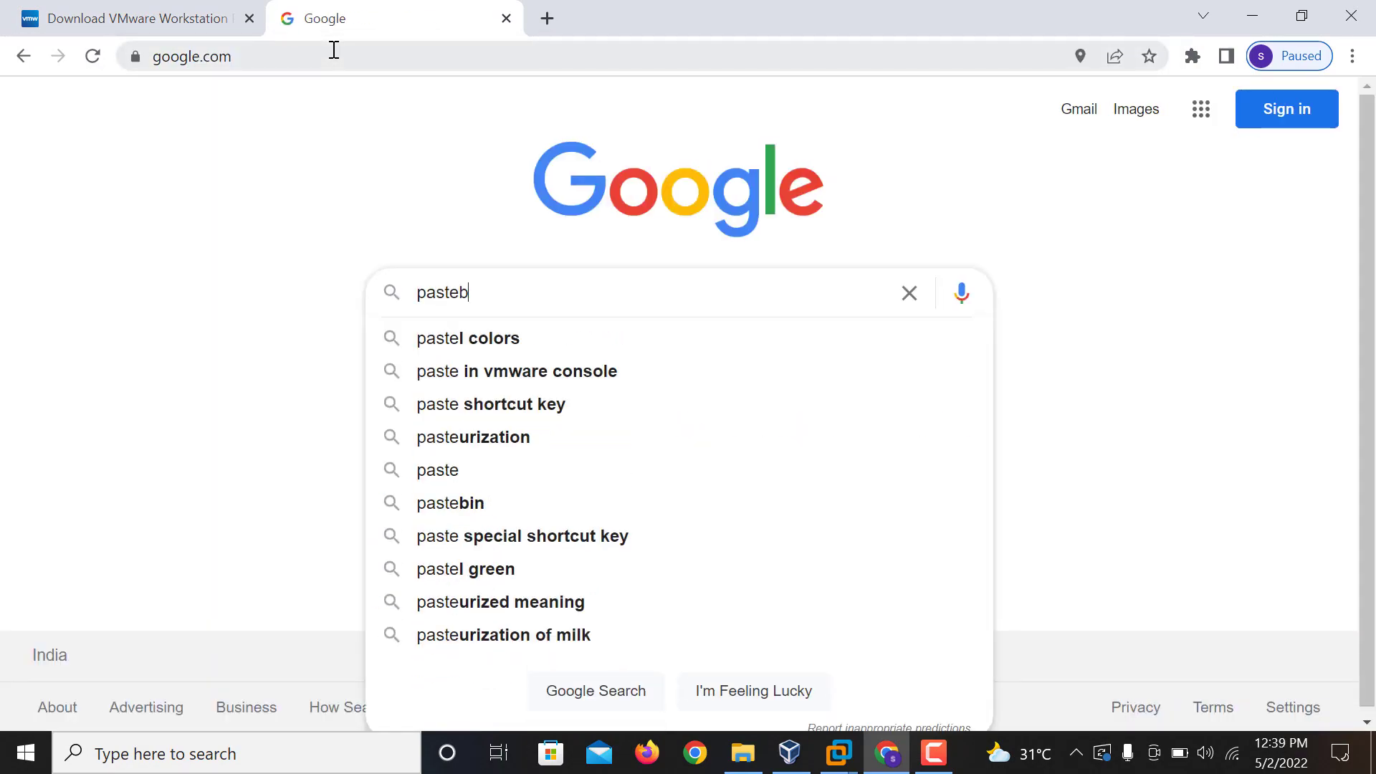
type("in ")
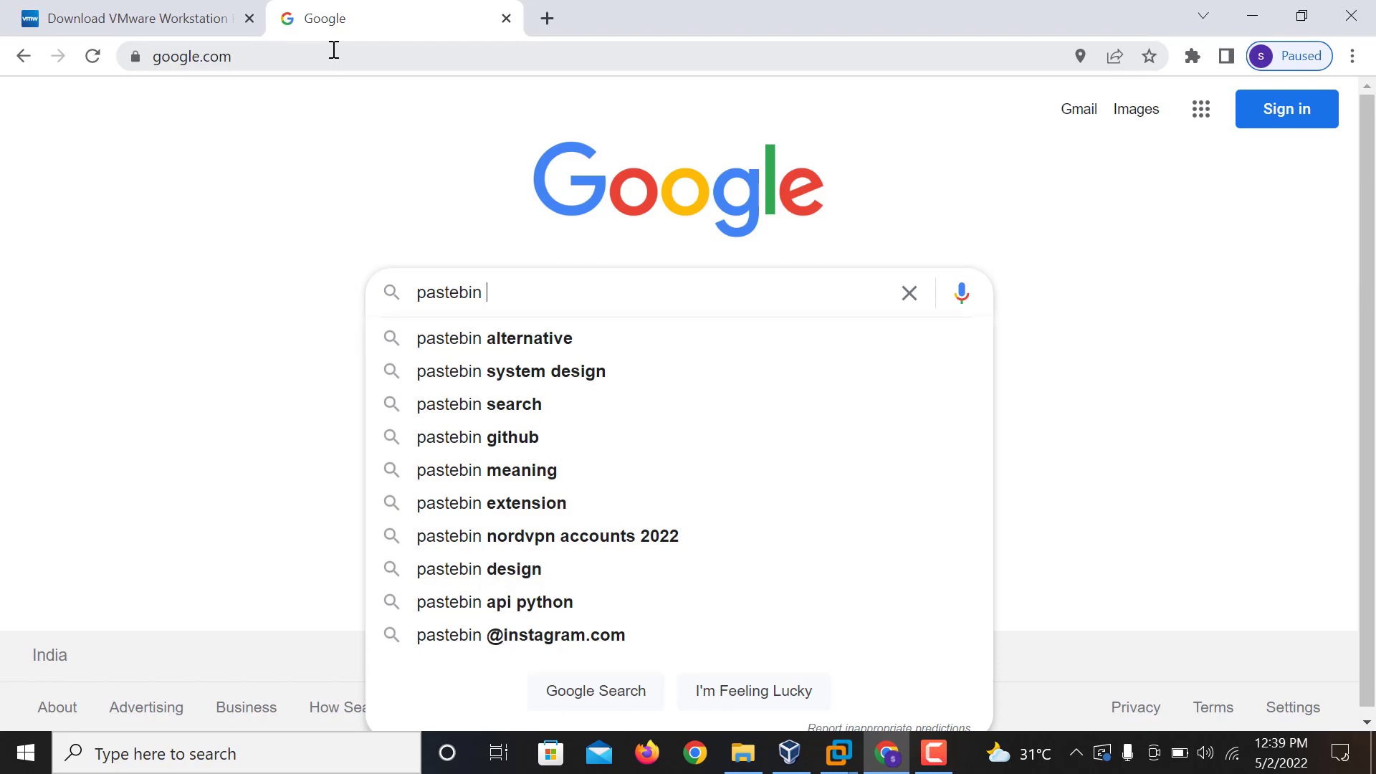
type("vm")
key("Down")
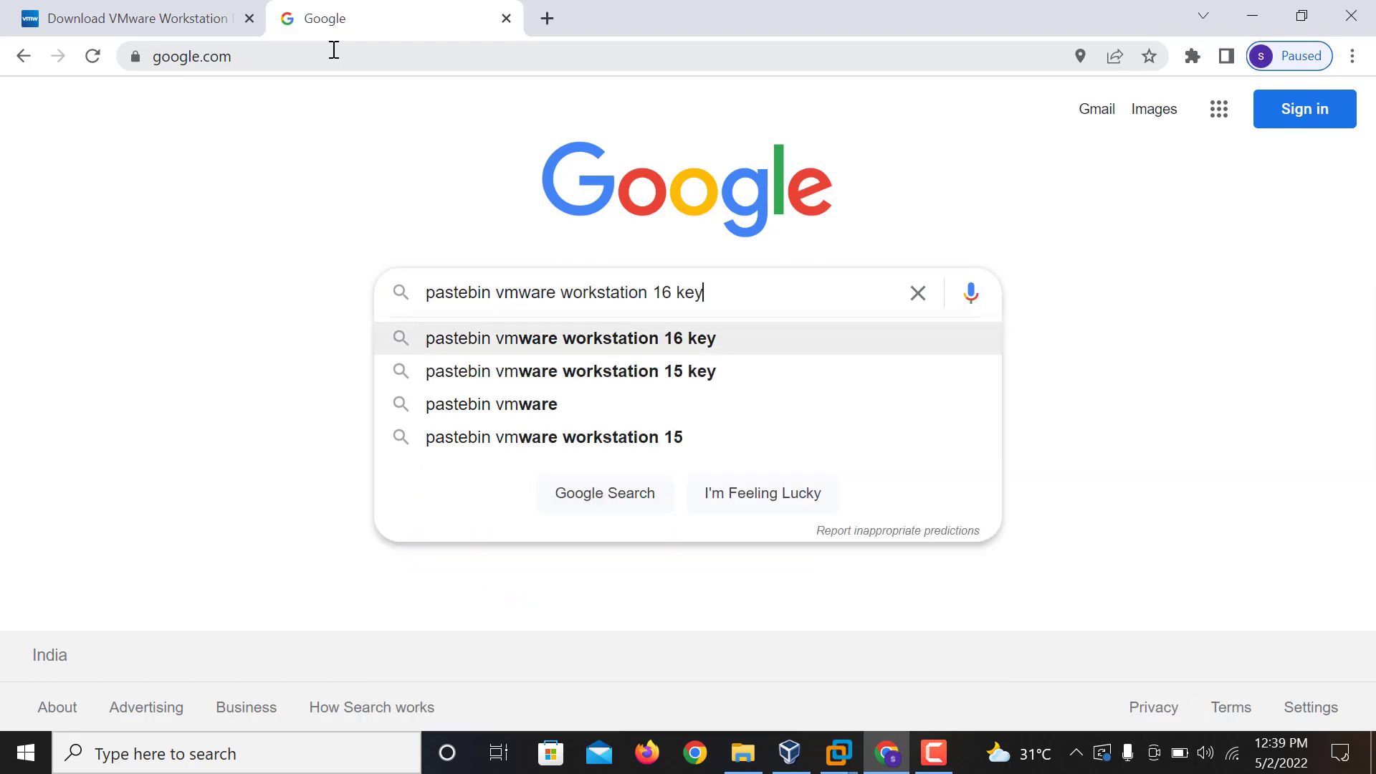
key("Return")
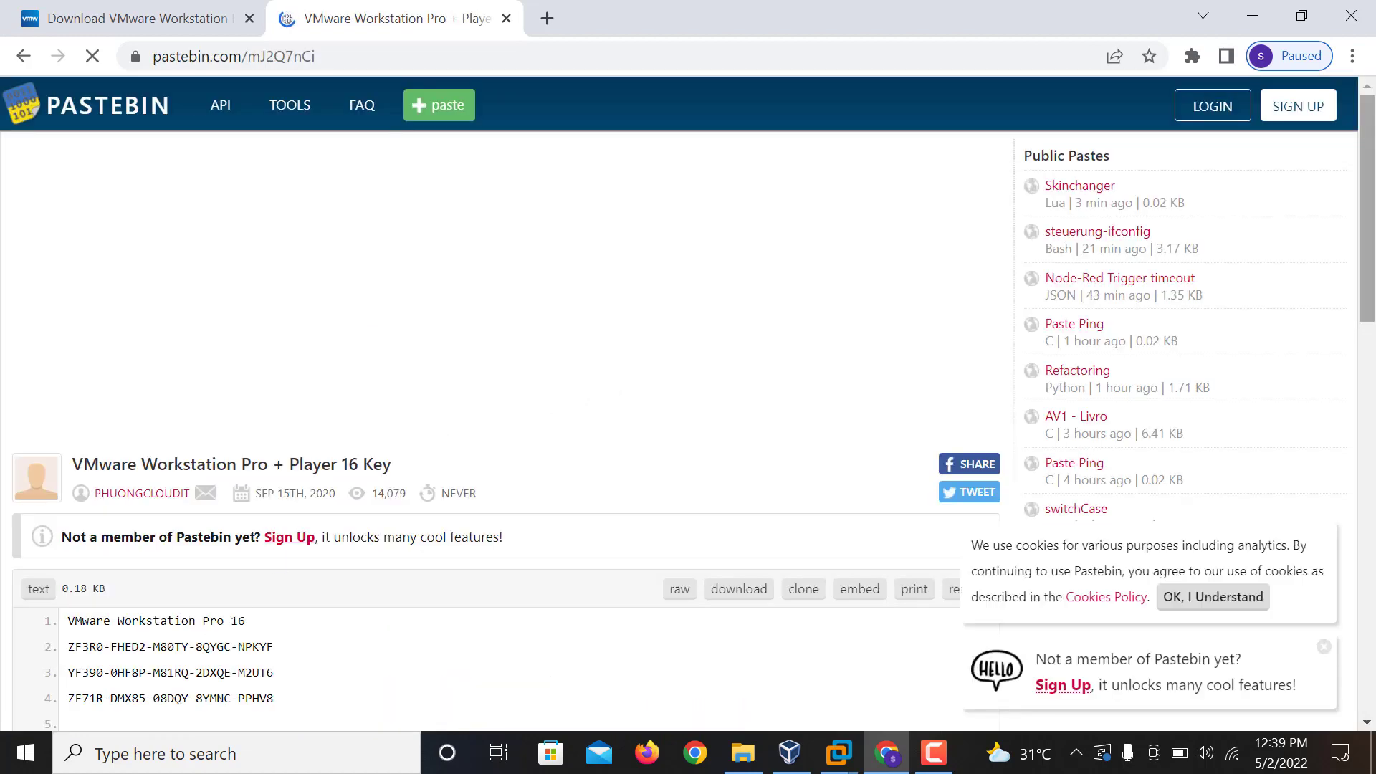
scroll(1020, 370, "down", 4)
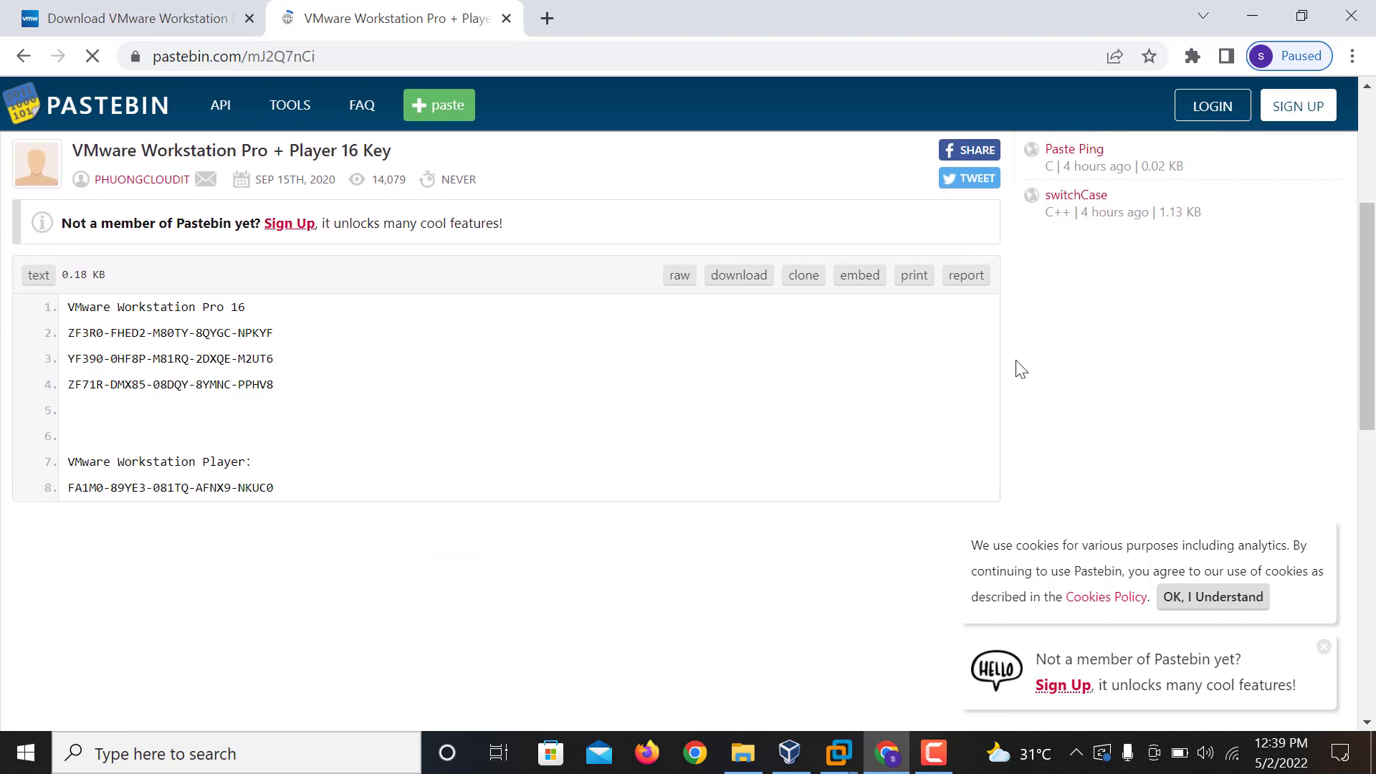
left_click_drag(314, 409, 44, 313)
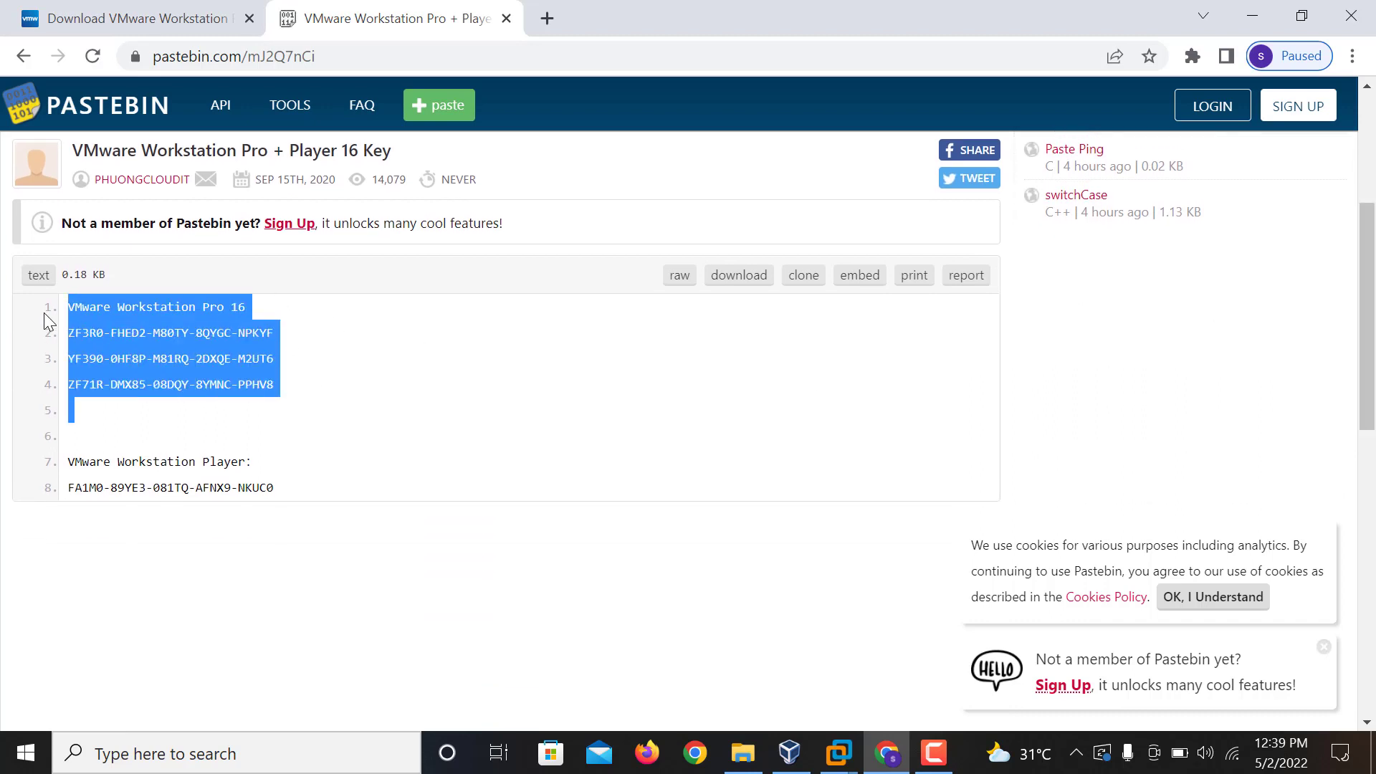
- Search Google for "oracle virtualbox" in a new tab and open the VirtualBox.org home page
left_click(547, 18)
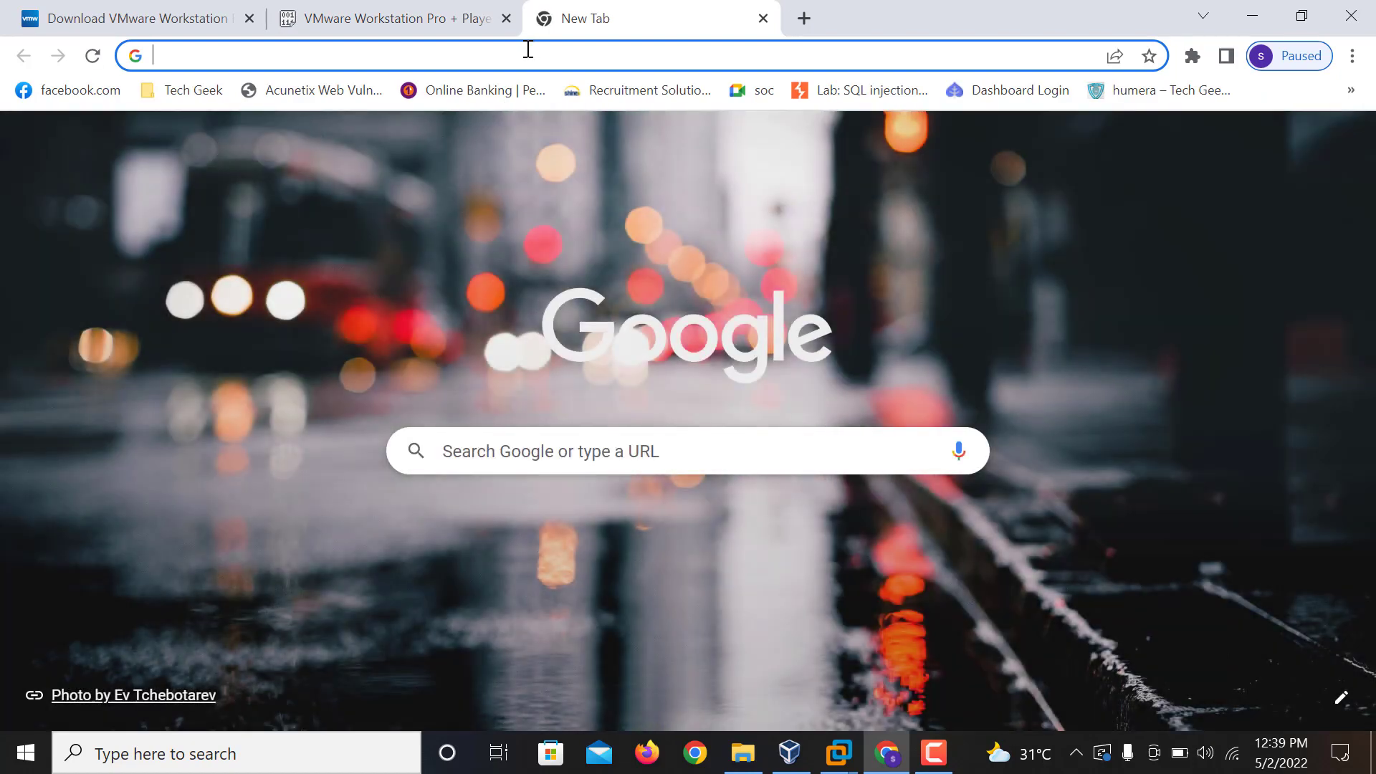
type("google")
key("Return")
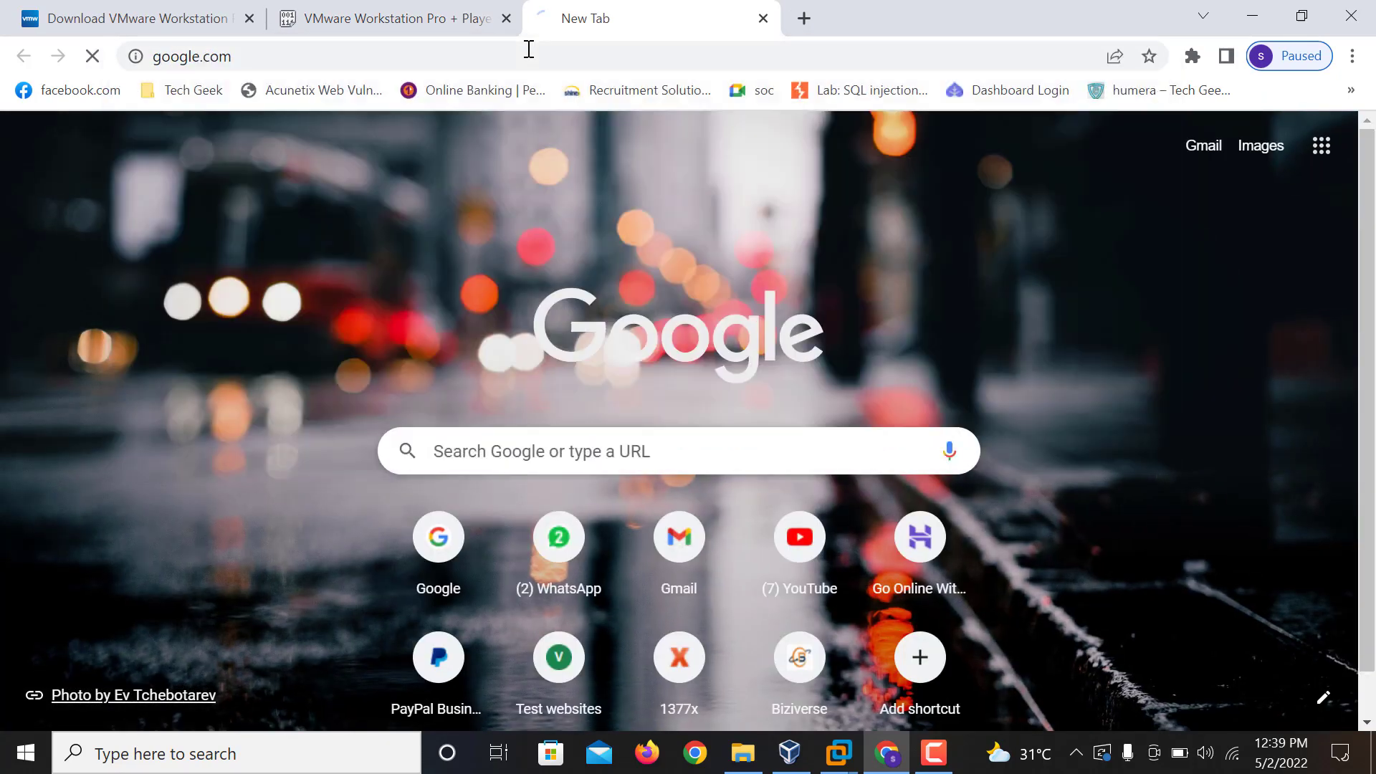
type("o")
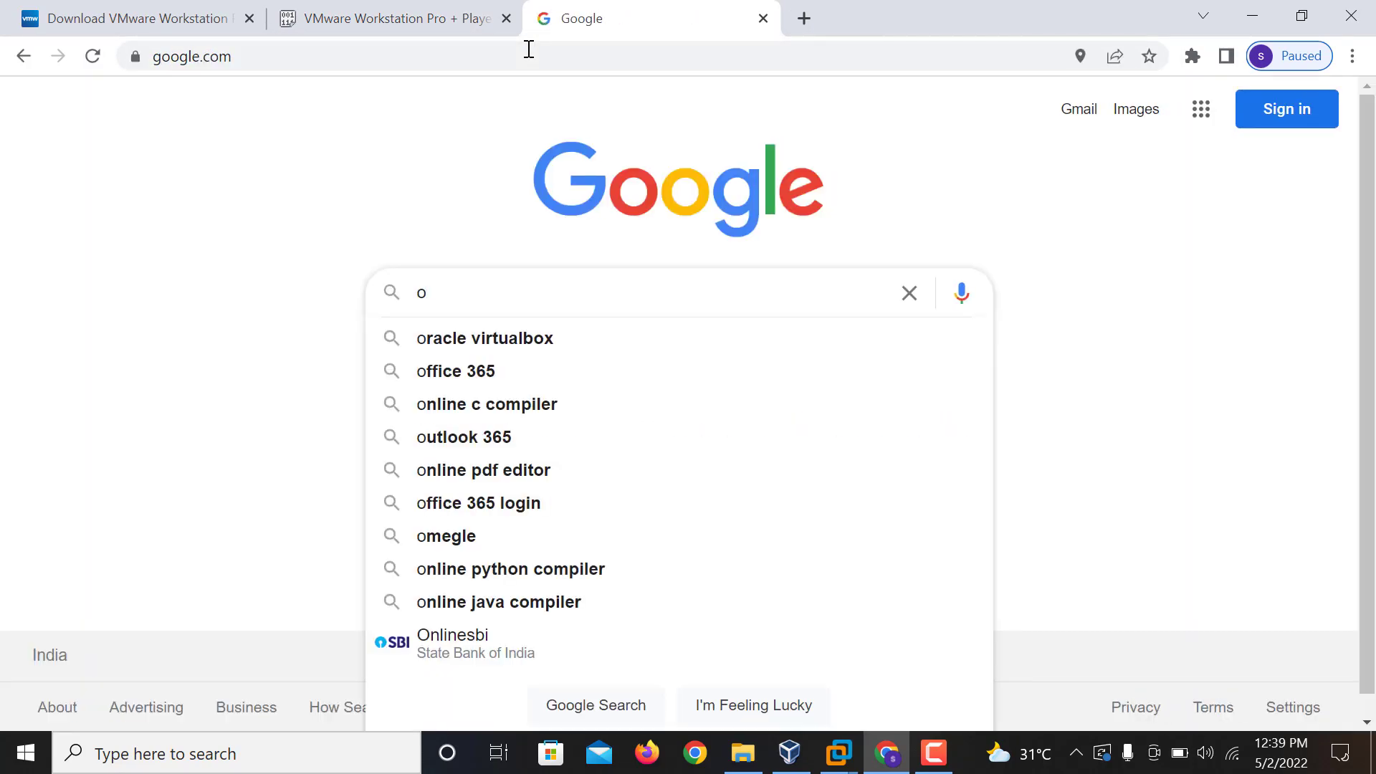
type("r")
key("Down")
key("Return")
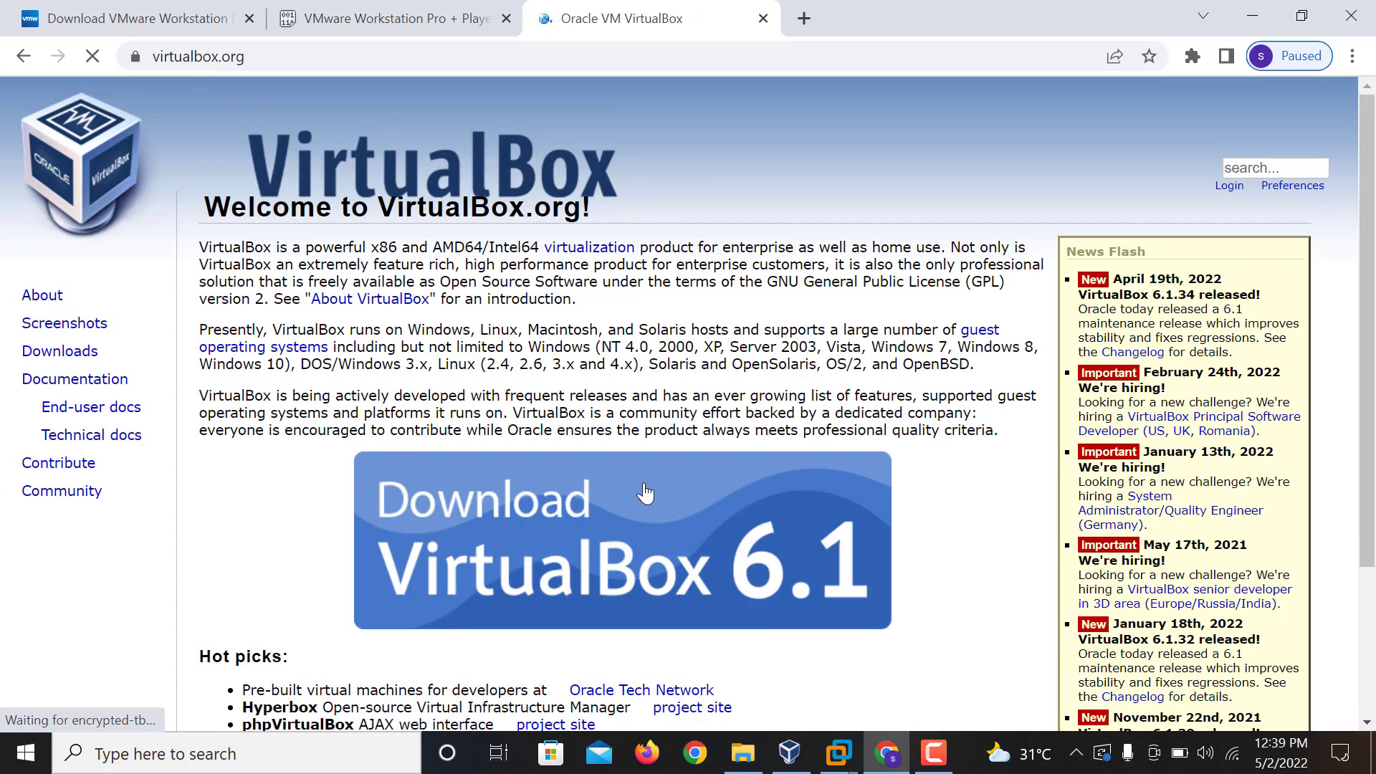
- Open the VirtualBox Downloads page, request the Windows hosts package and cancel saving it
double_click(81, 358)
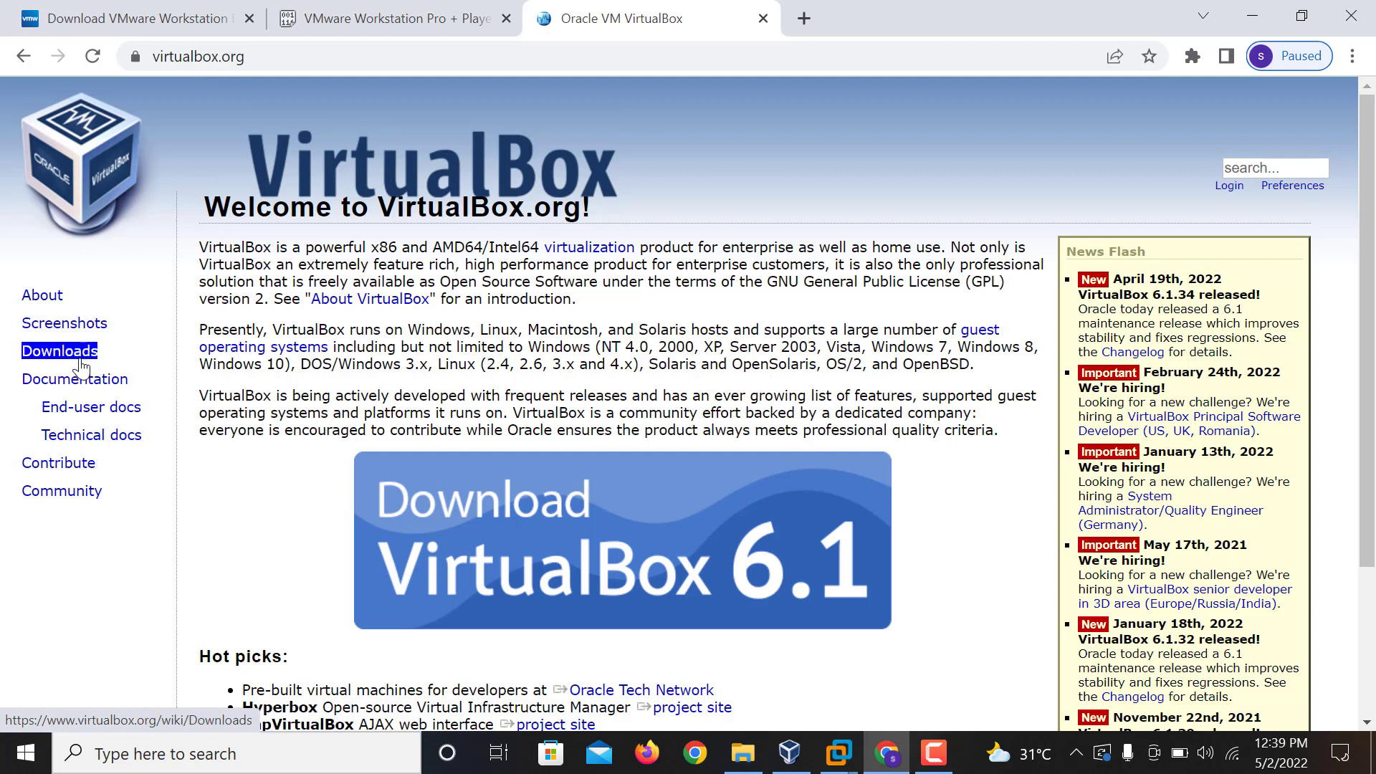
left_click(81, 362)
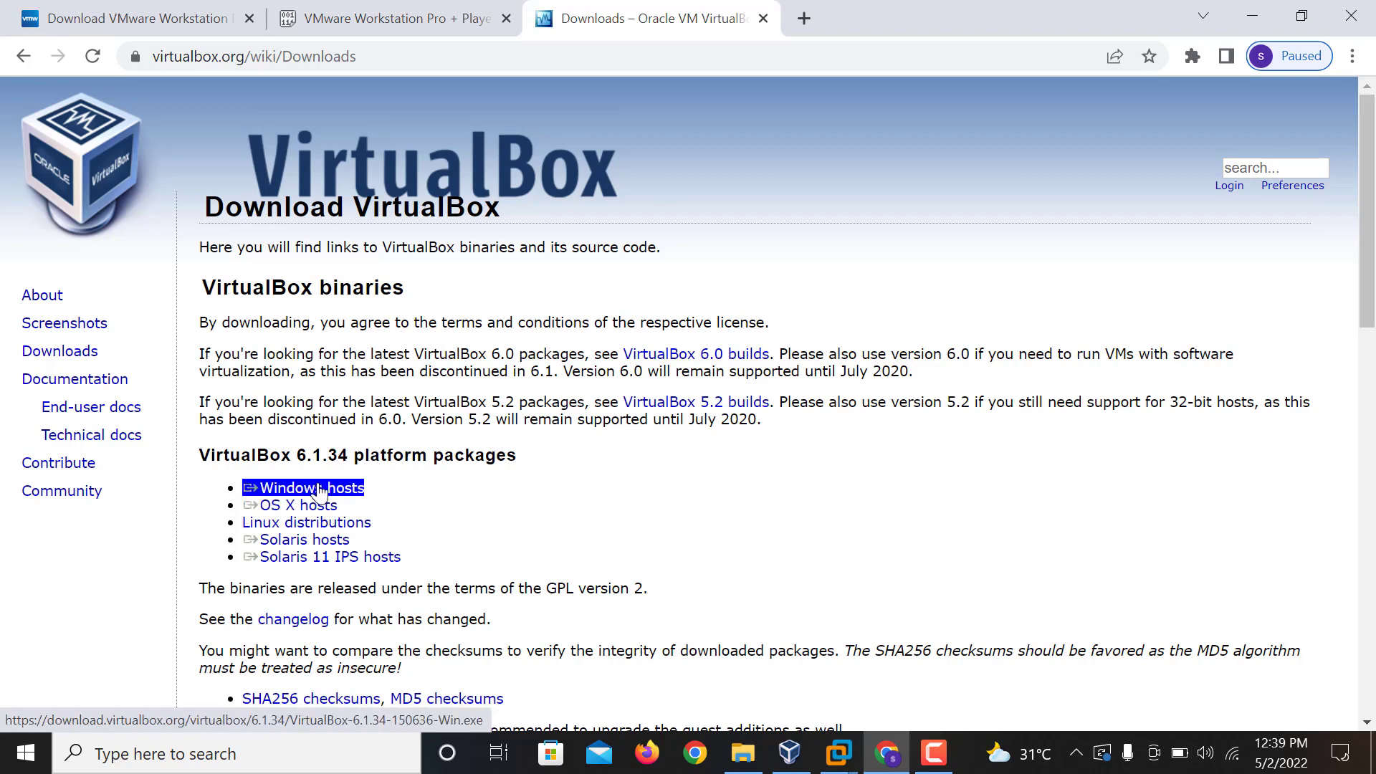
left_click(319, 490)
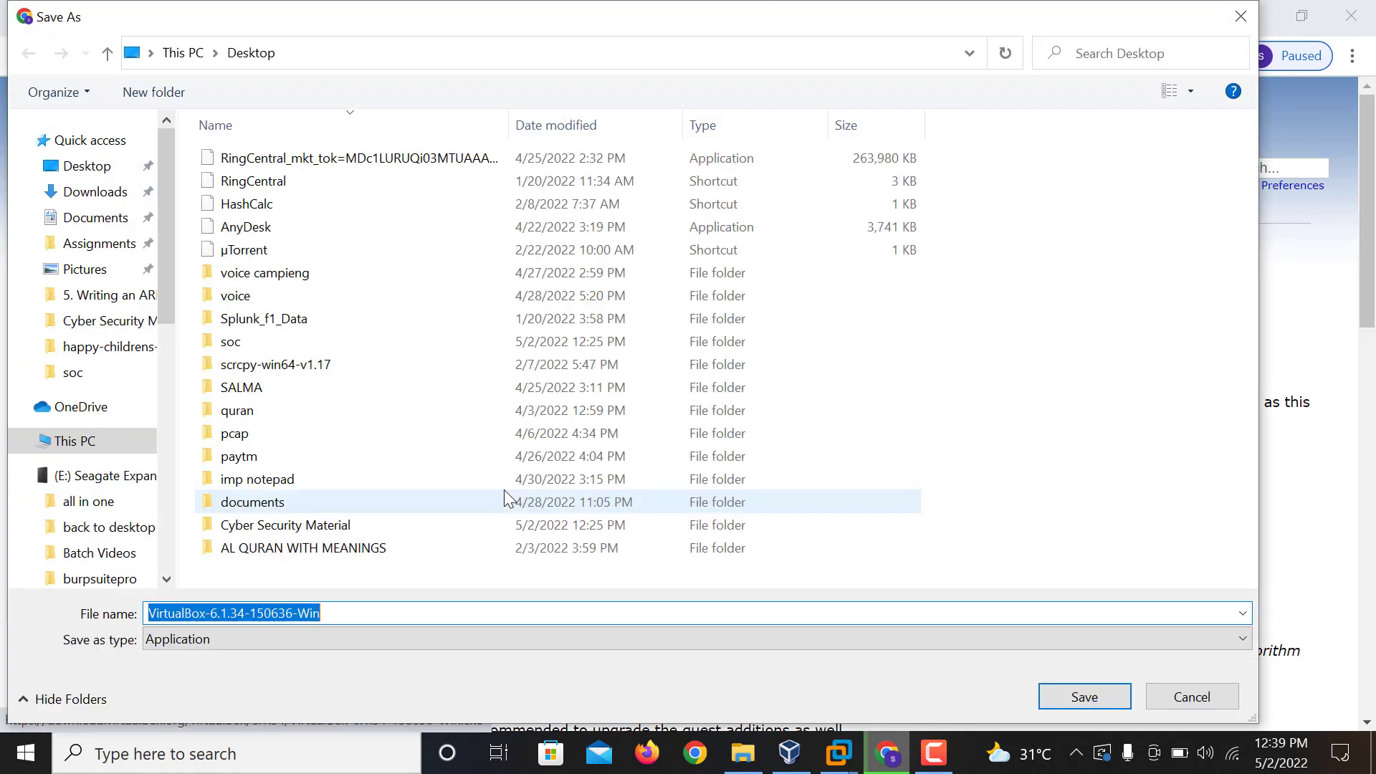
left_click(1206, 702)
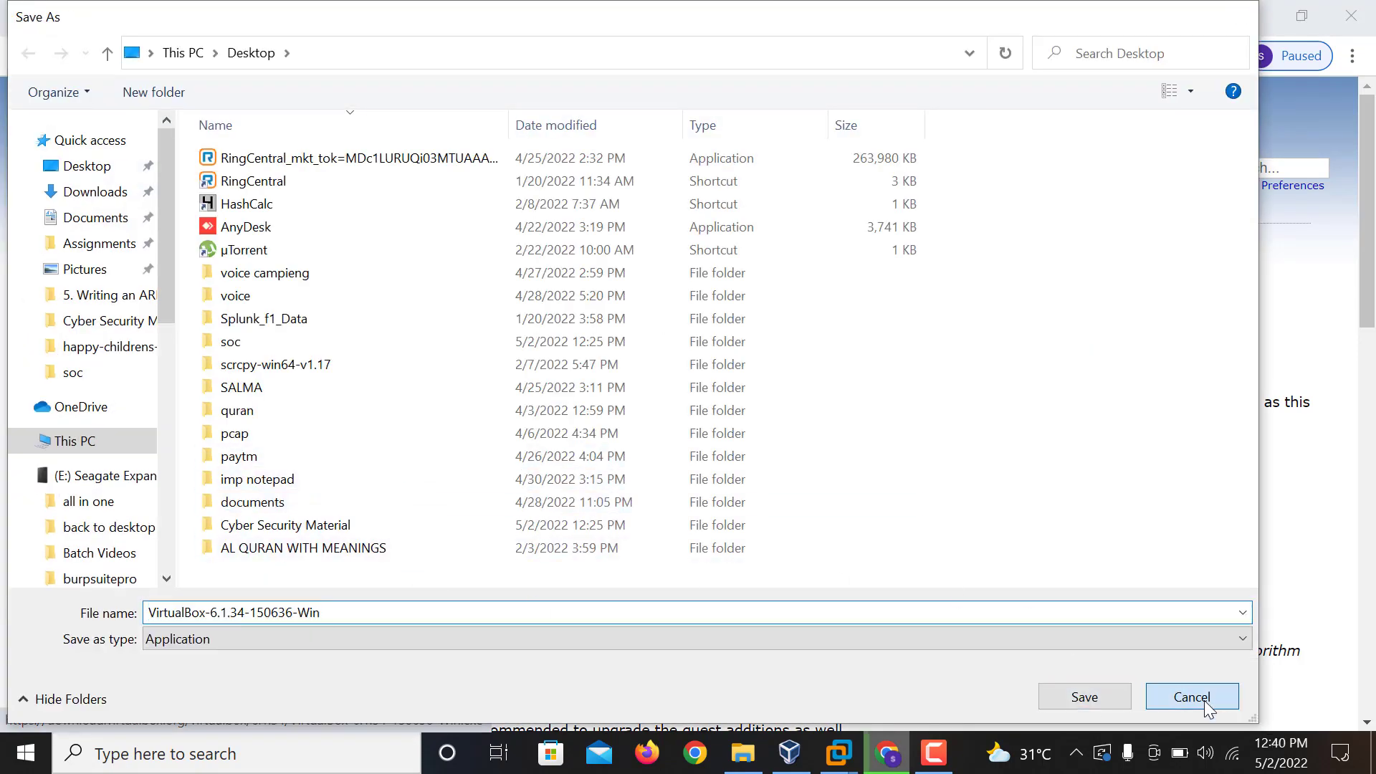
- Highlight the VirtualBox 6.1.34 Extension Pack heading, request its download for all supported platforms and cancel saving it
left_click_drag(1373, 250, 1375, 395)
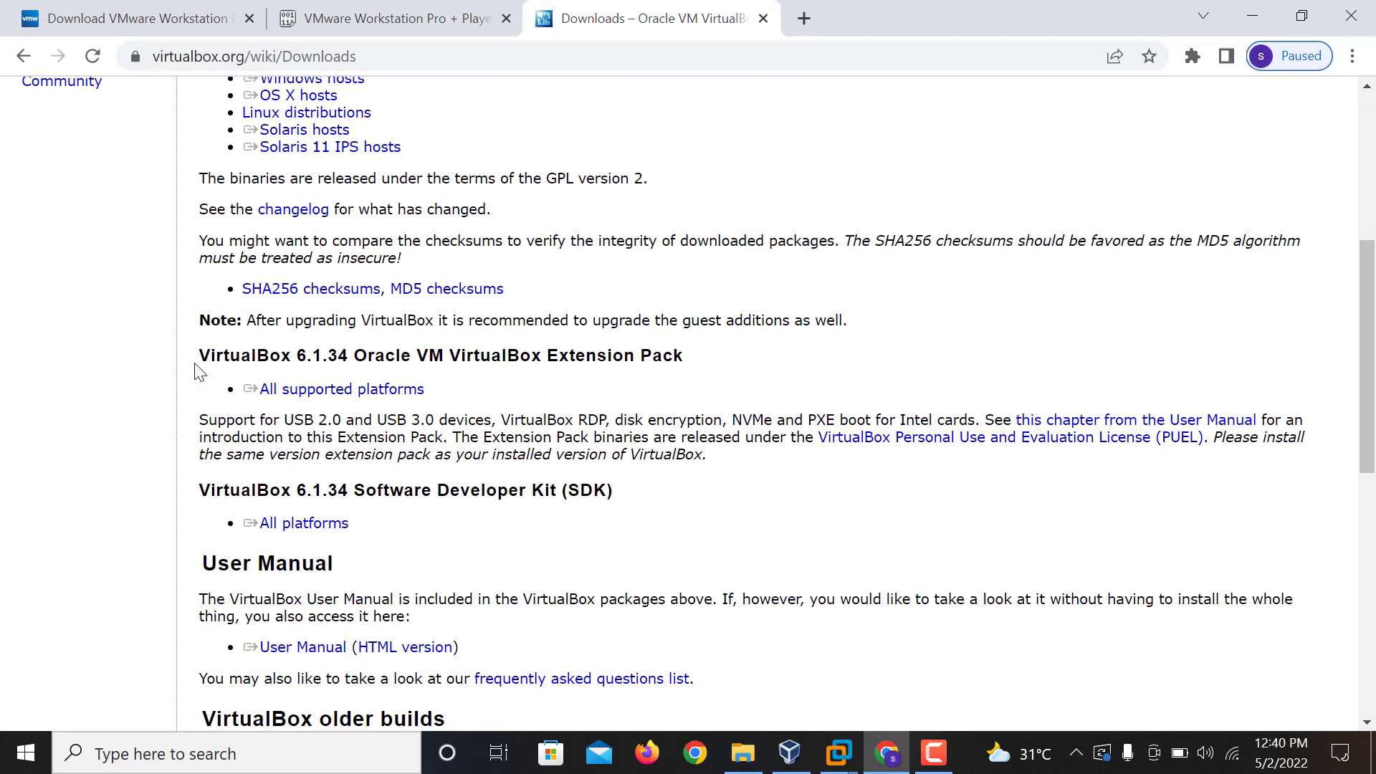
left_click_drag(199, 372, 694, 356)
left_click(363, 390)
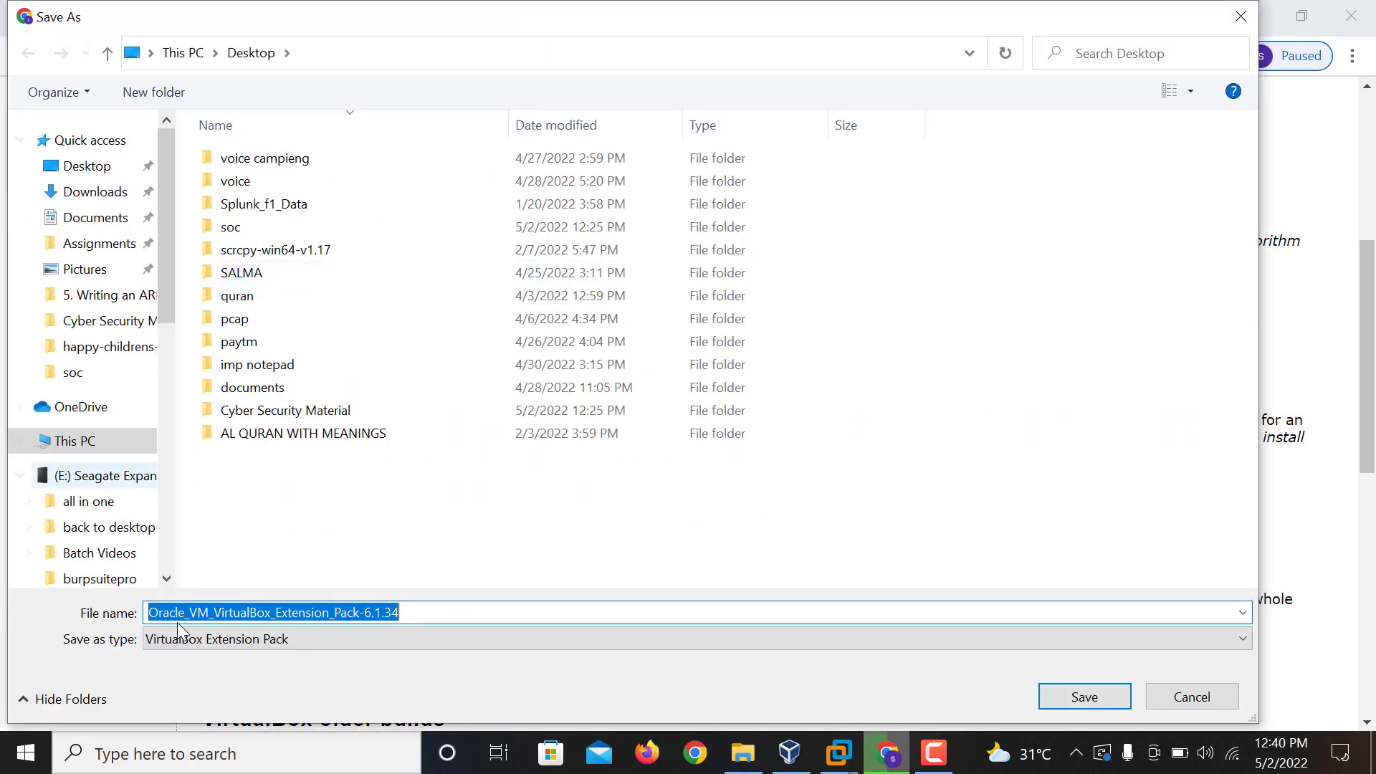
left_click(1180, 698)
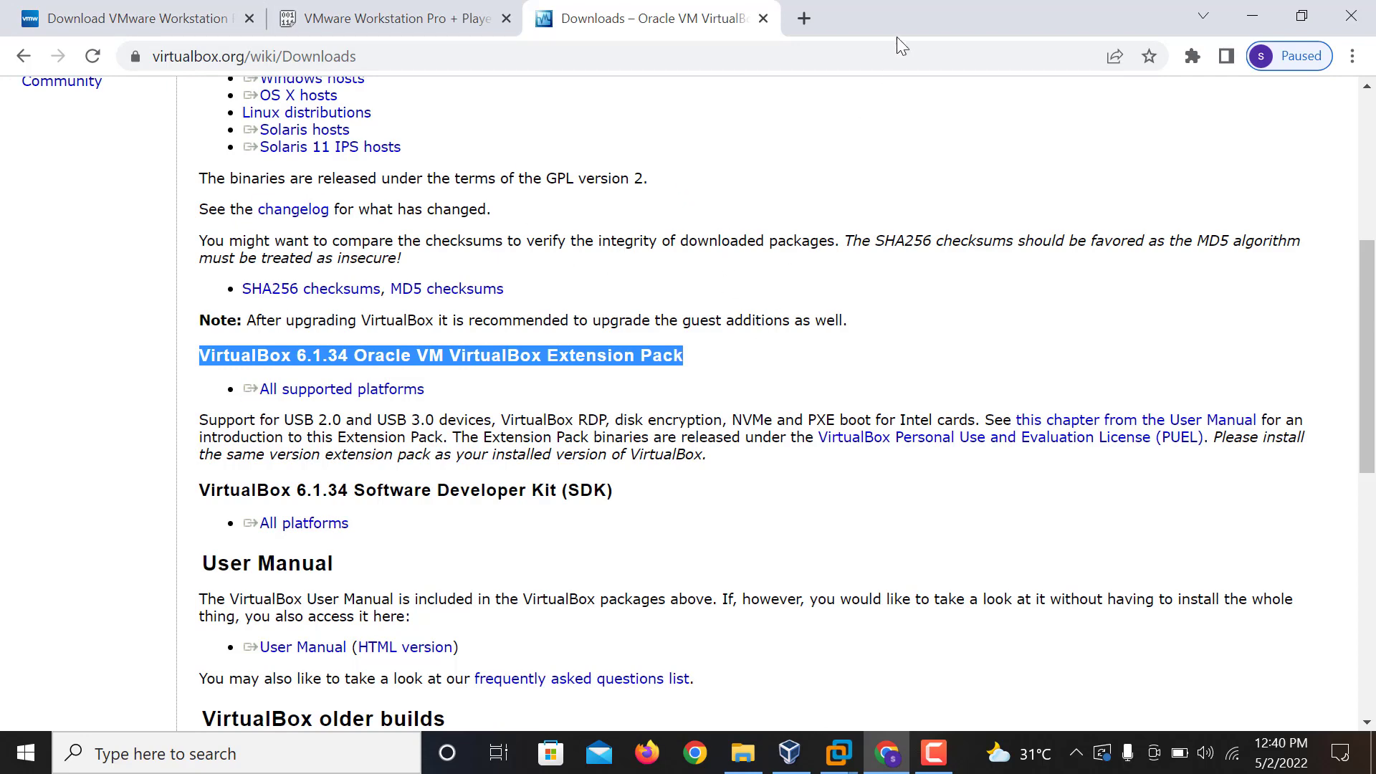
- Find Kali Linux through Google in a new tab and open the Virtual Machines section of kali.org's Get Kali page
left_click(803, 18)
left_click(794, 50)
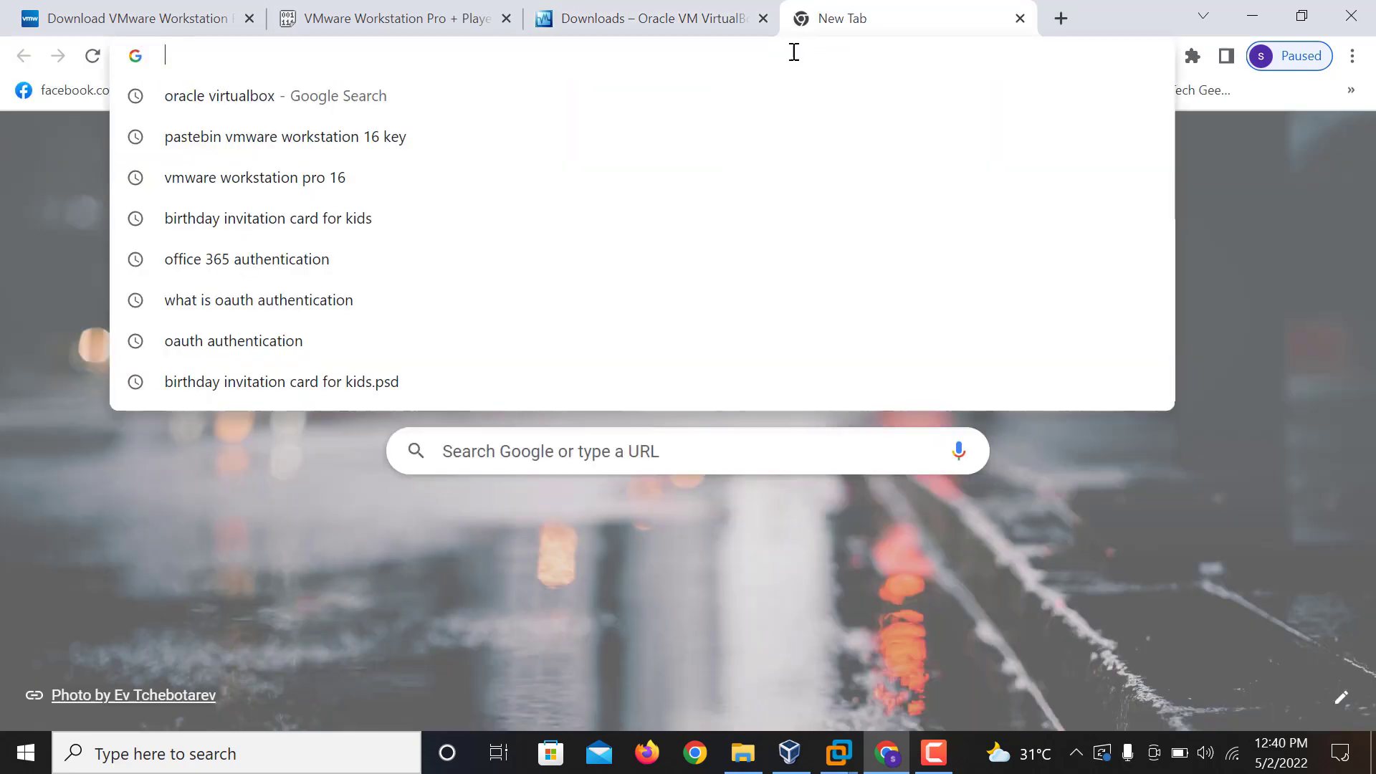
type("google")
key("Return")
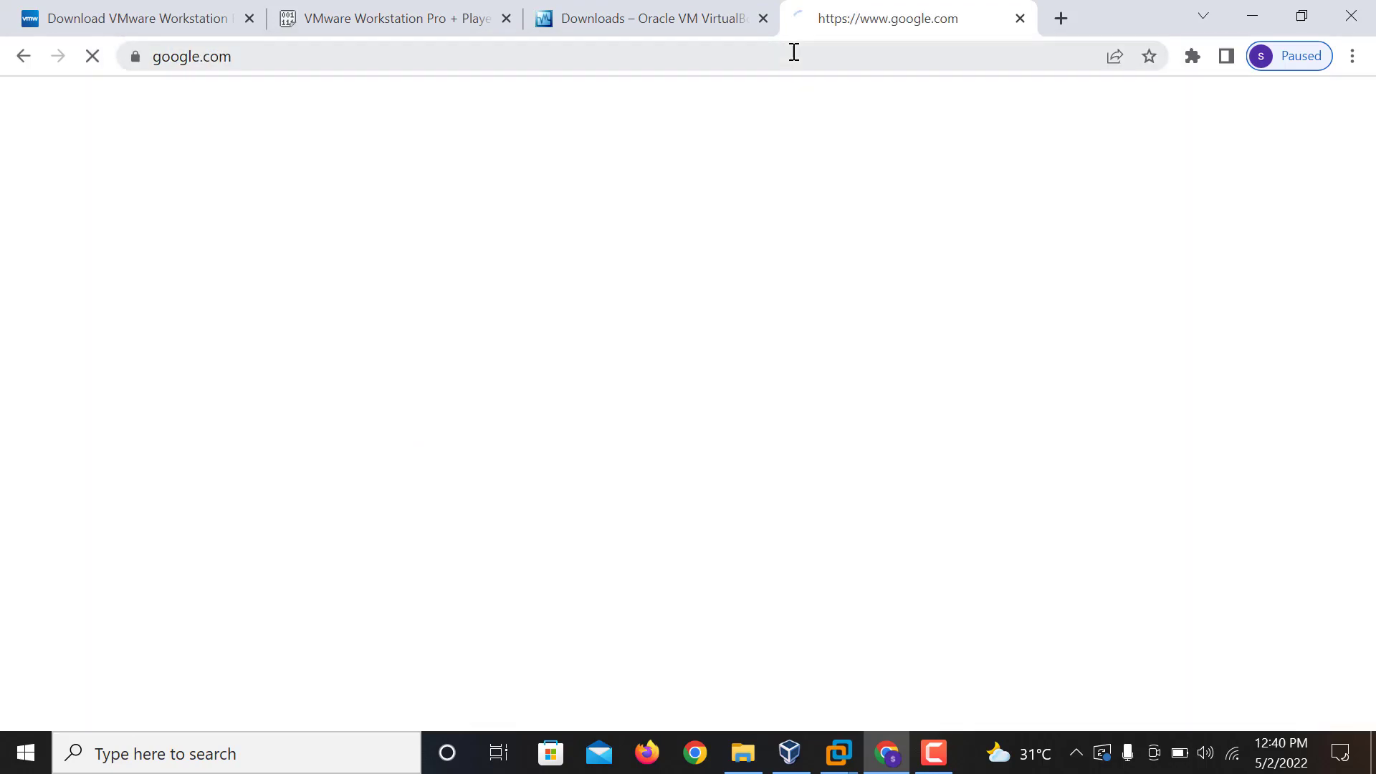
type("kali")
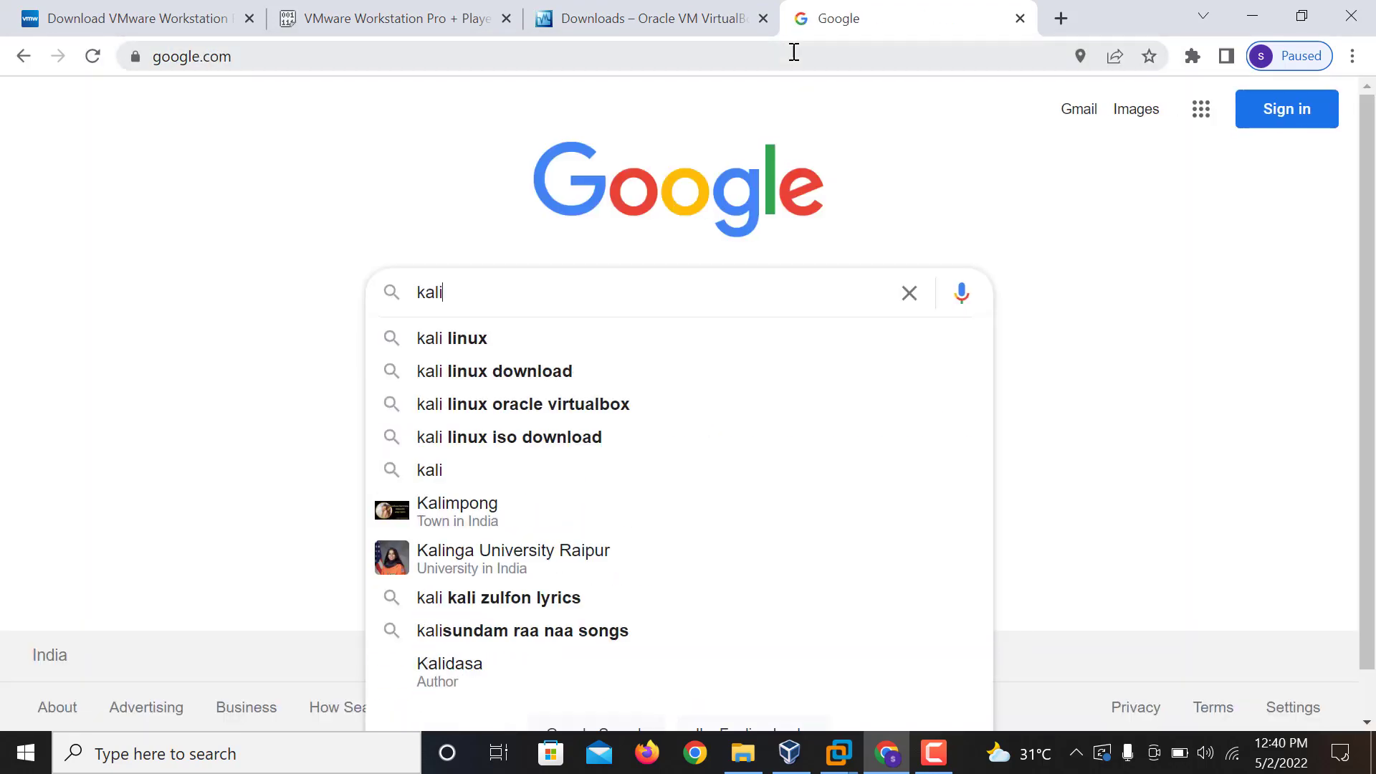
key("Down")
key("Return")
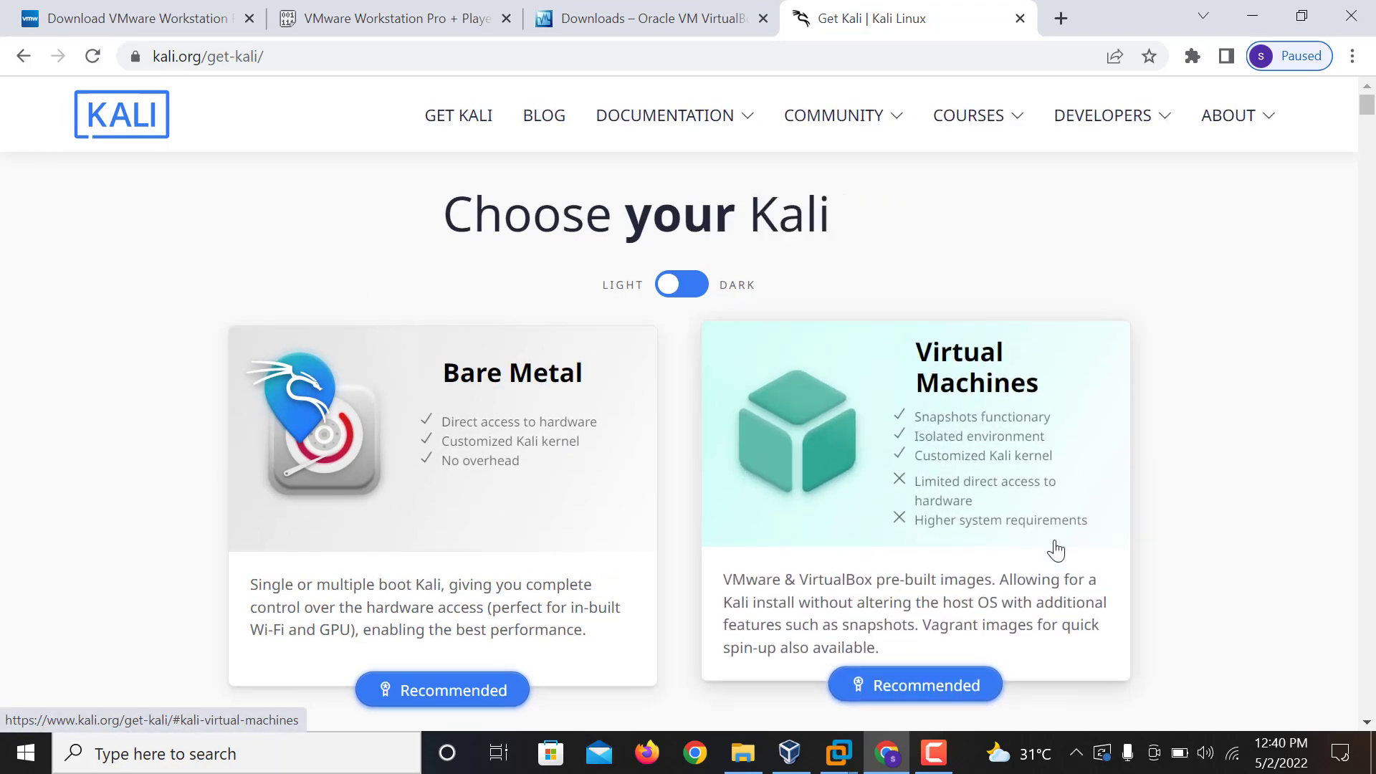
left_click(1013, 435)
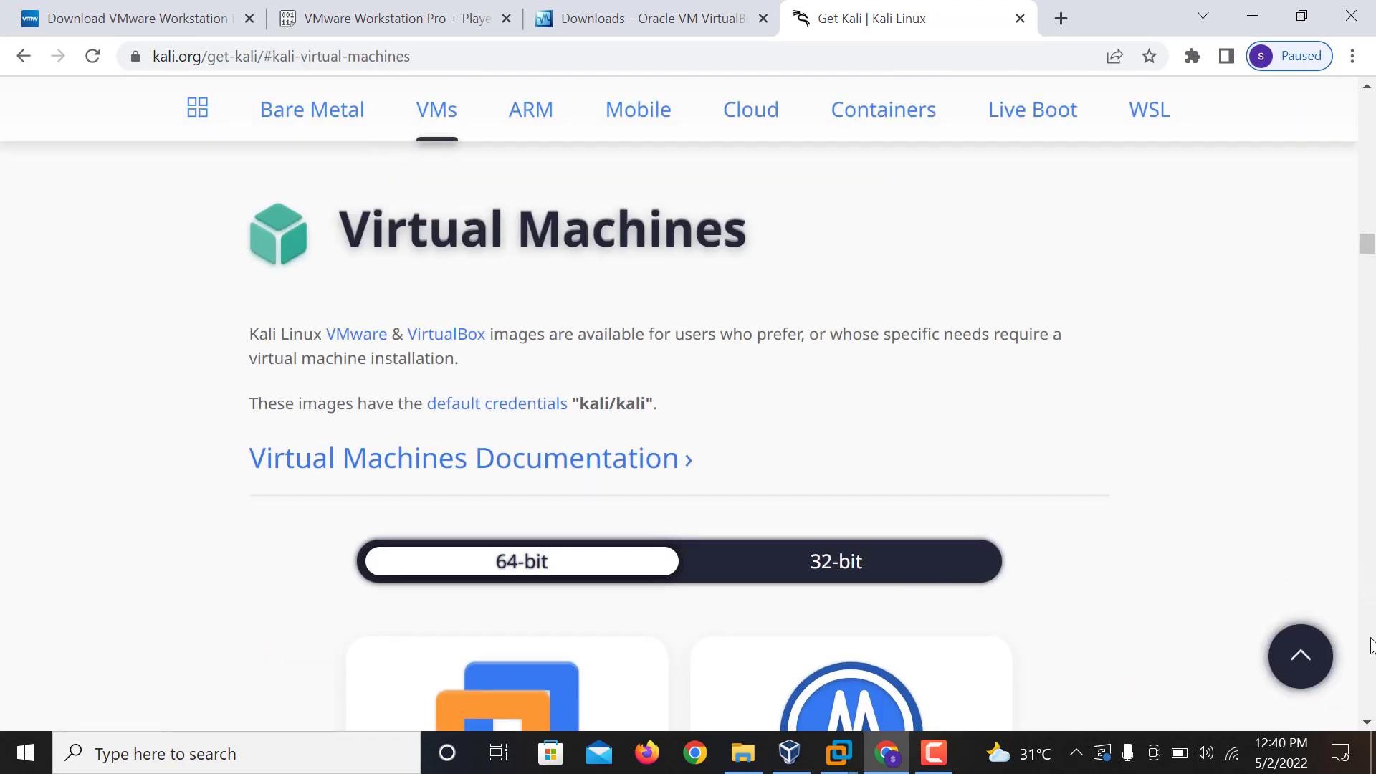
scroll(1367, 726, "down", 4)
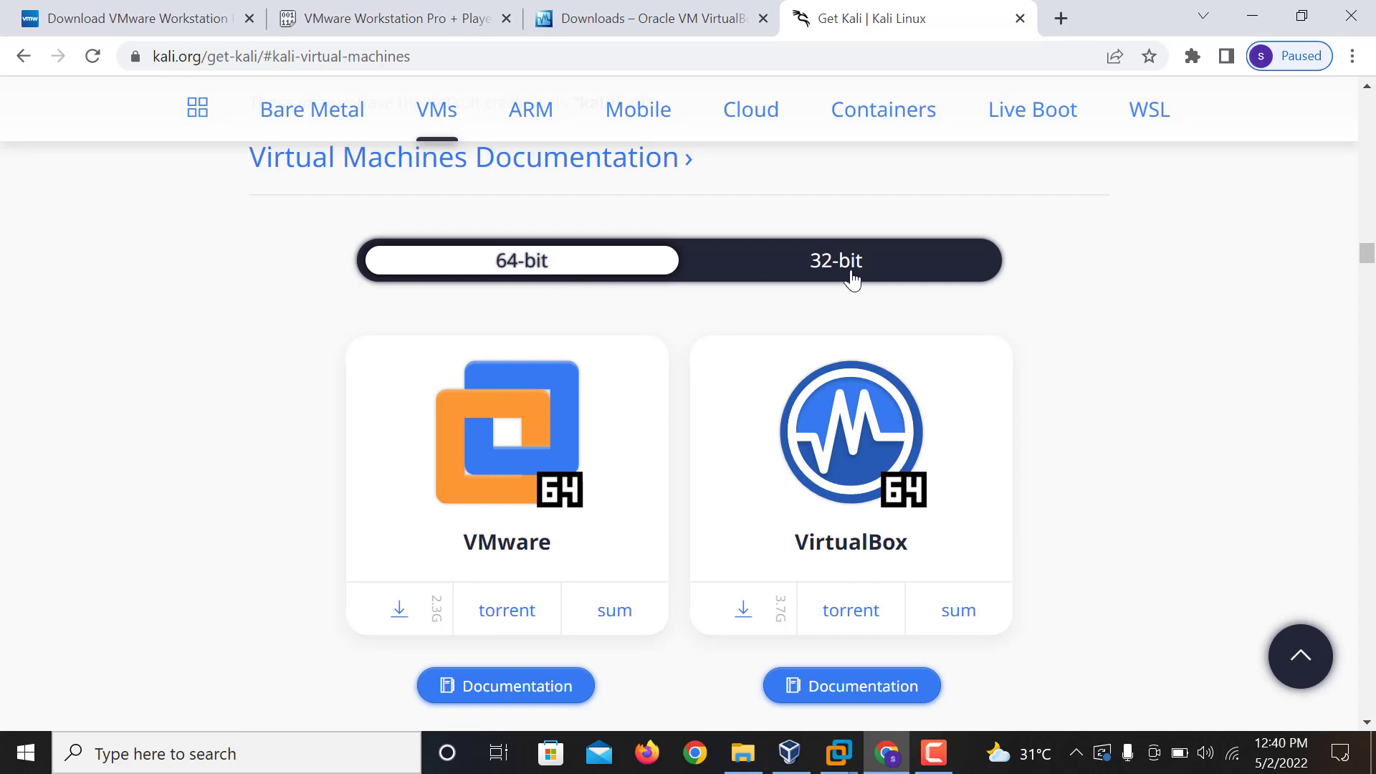
- Check in the Windows system information whether the PC is 32-bit or 64-bit, and close the Settings window
left_click(292, 759)
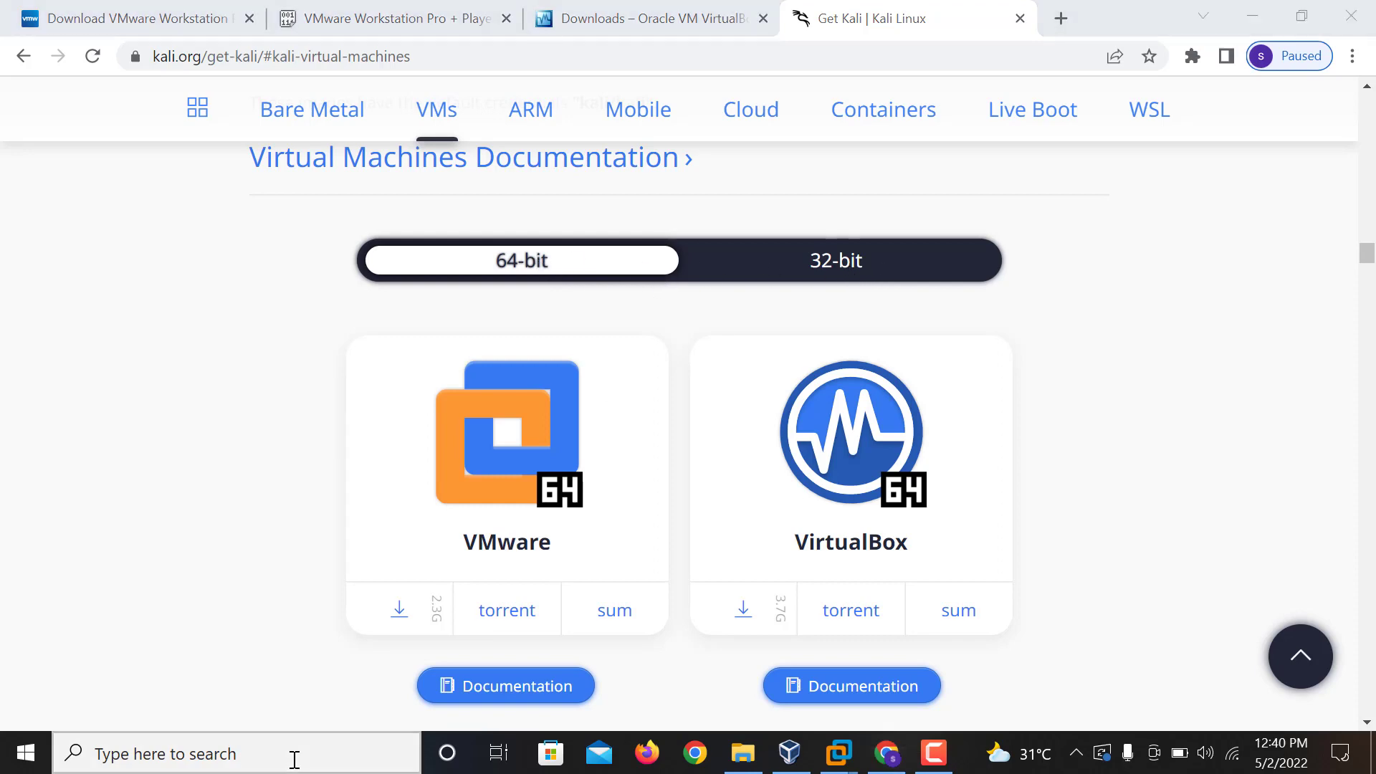
type("32")
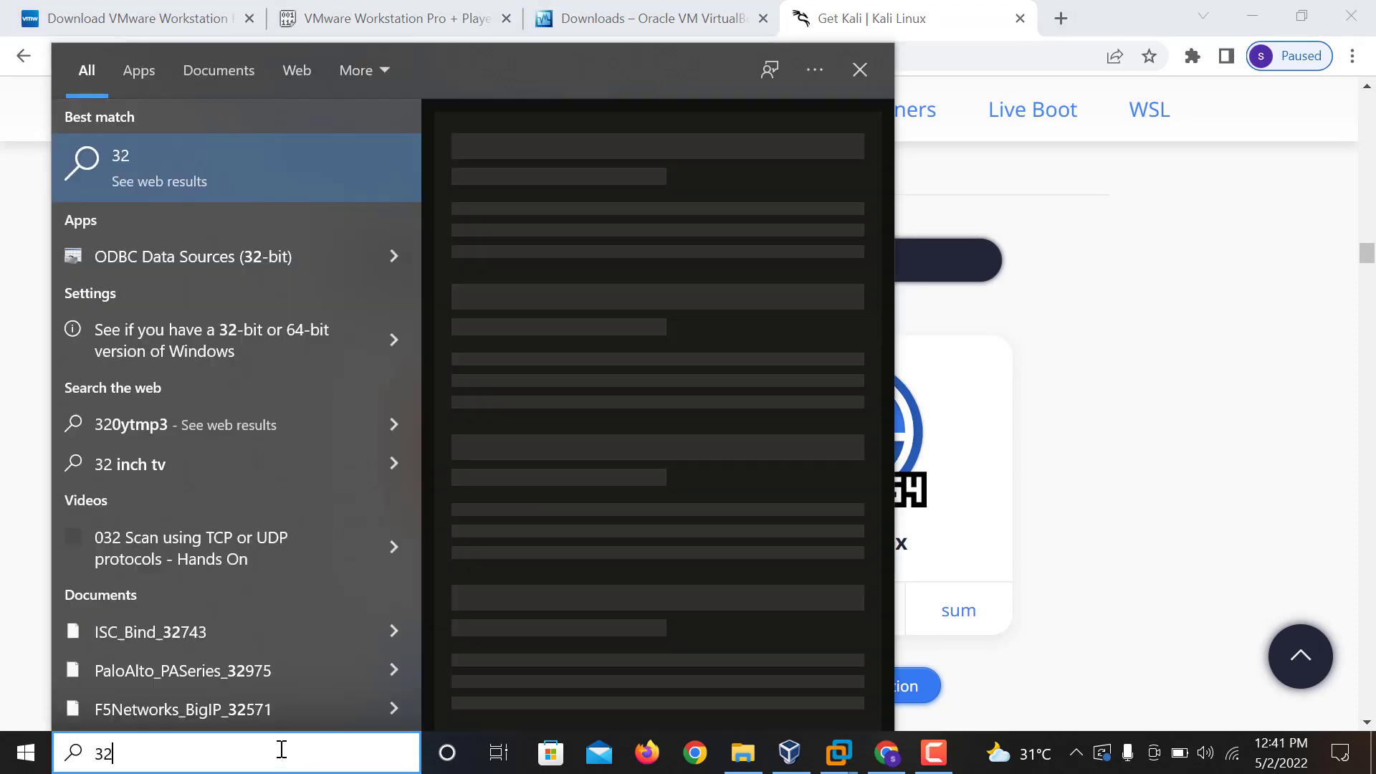
left_click(270, 359)
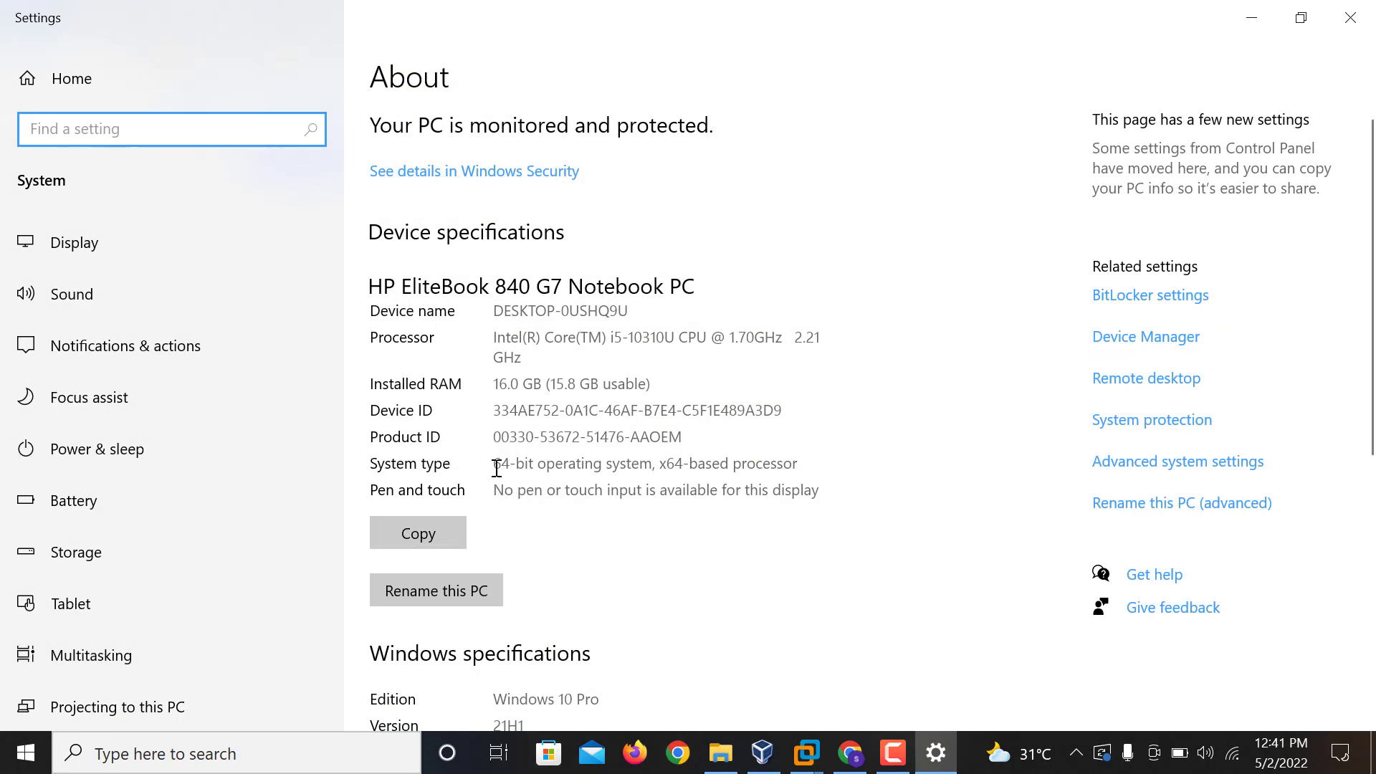
left_click(1350, 18)
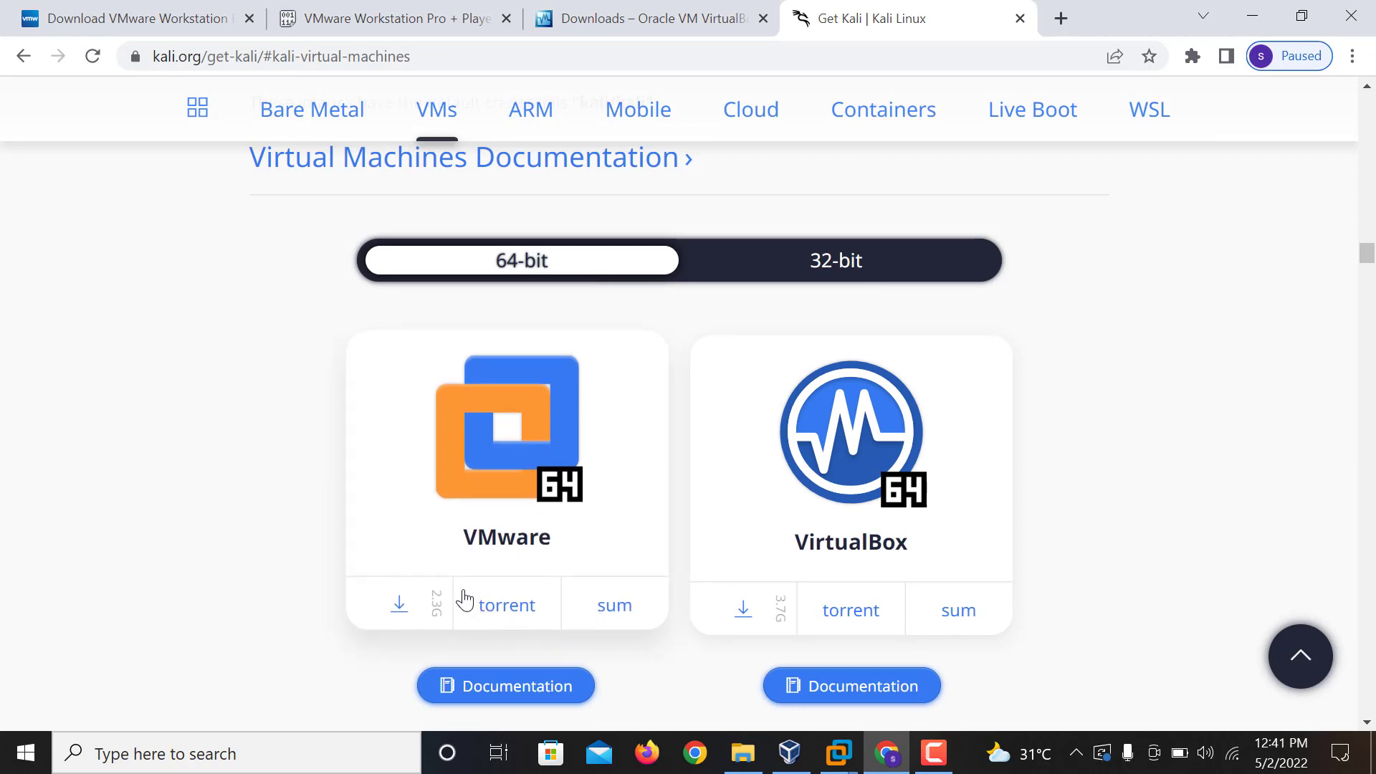
- Request the 64-bit Kali images for VMware and VirtualBox, inspect their file names and cancel saving each one
left_click(406, 609)
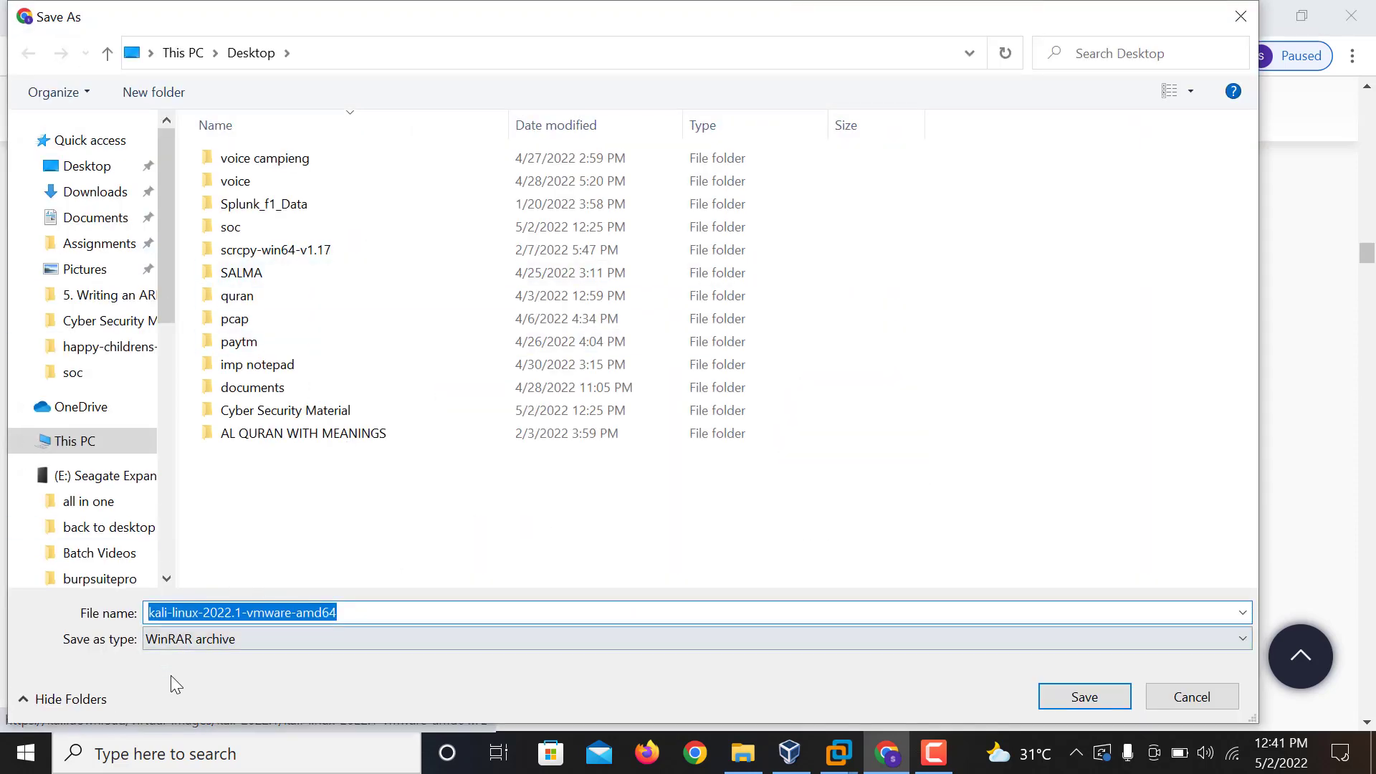
left_click(1211, 706)
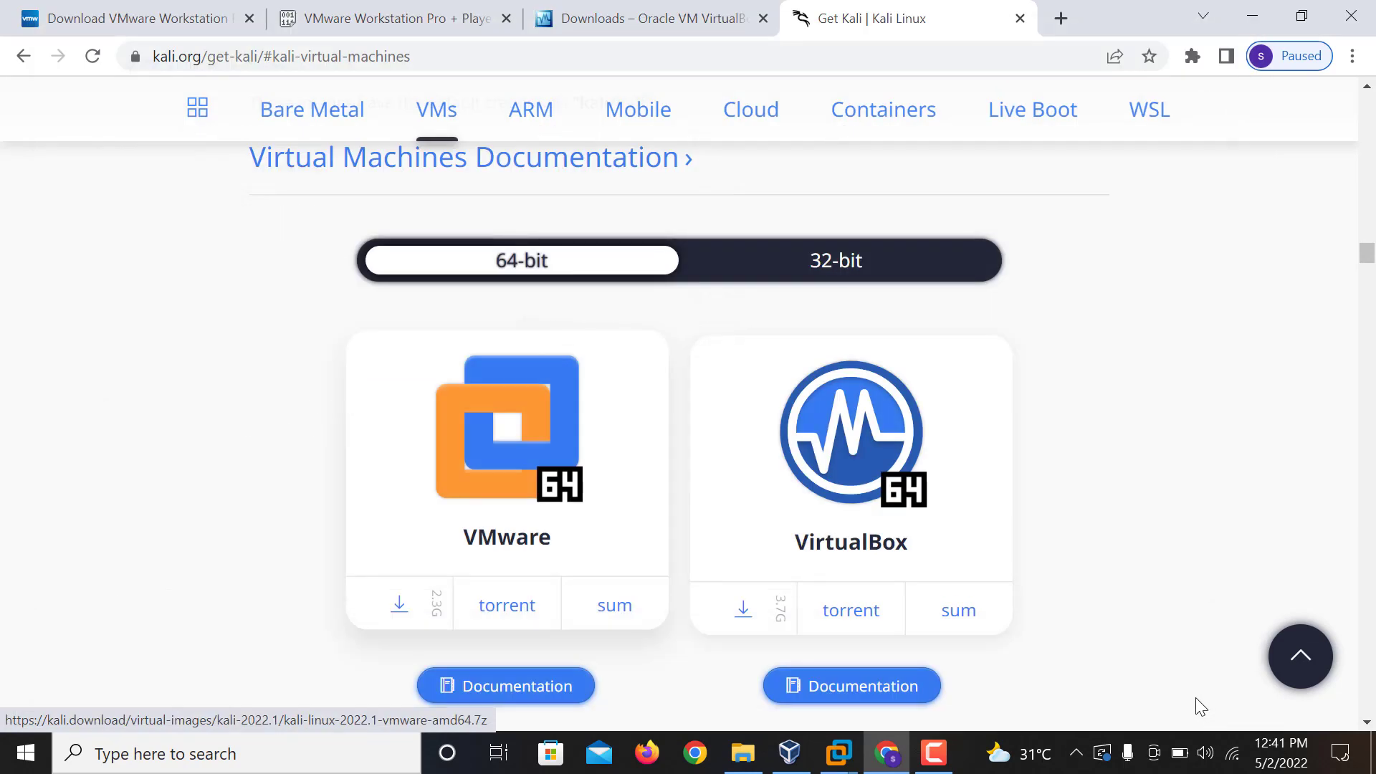
left_click(743, 607)
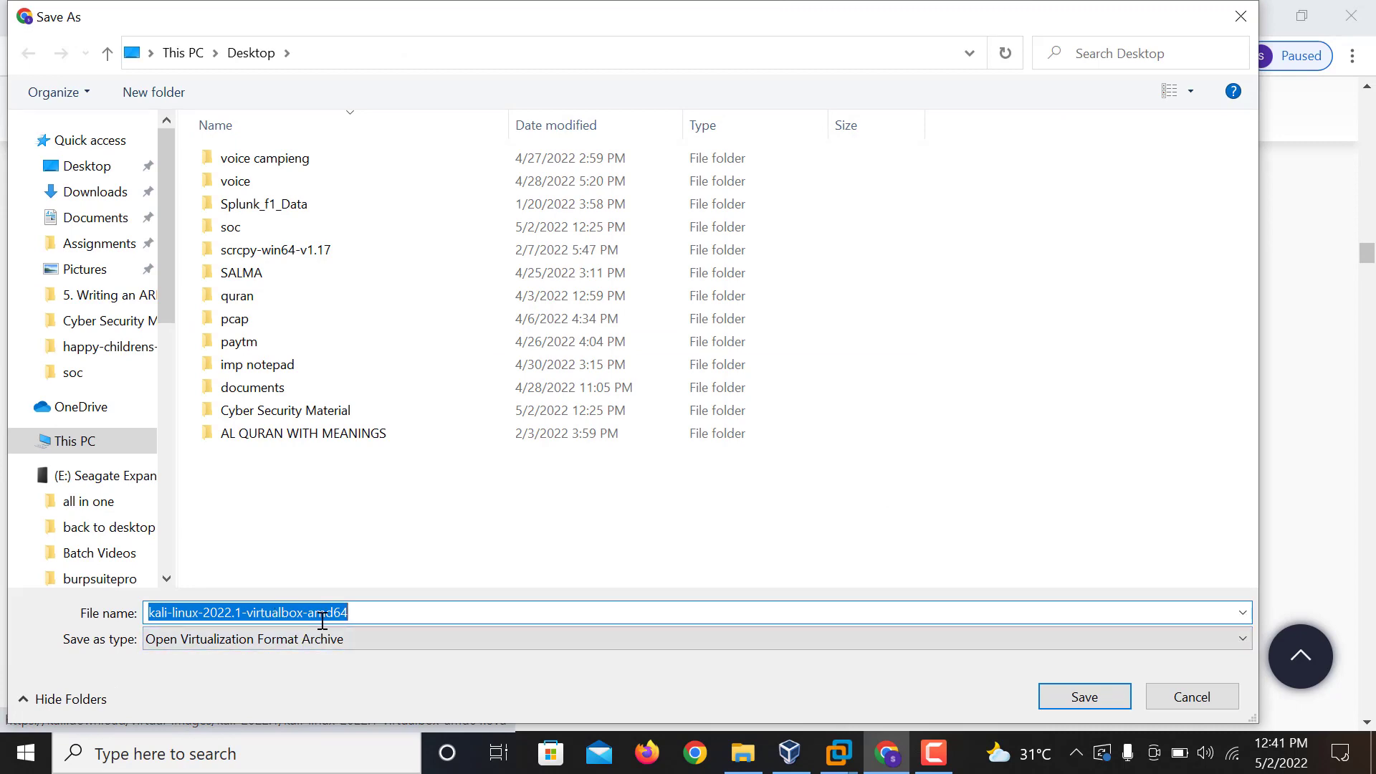
left_click(1183, 696)
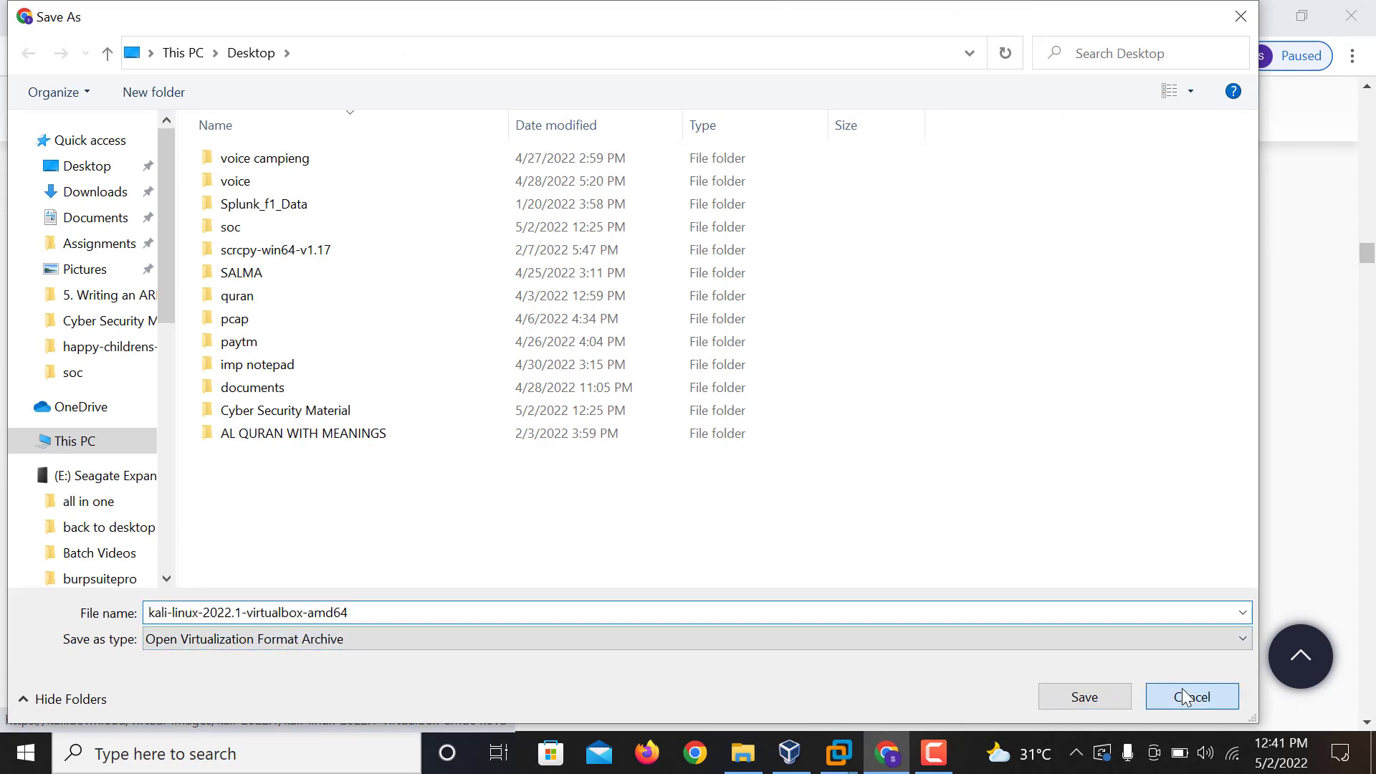
left_click(416, 607)
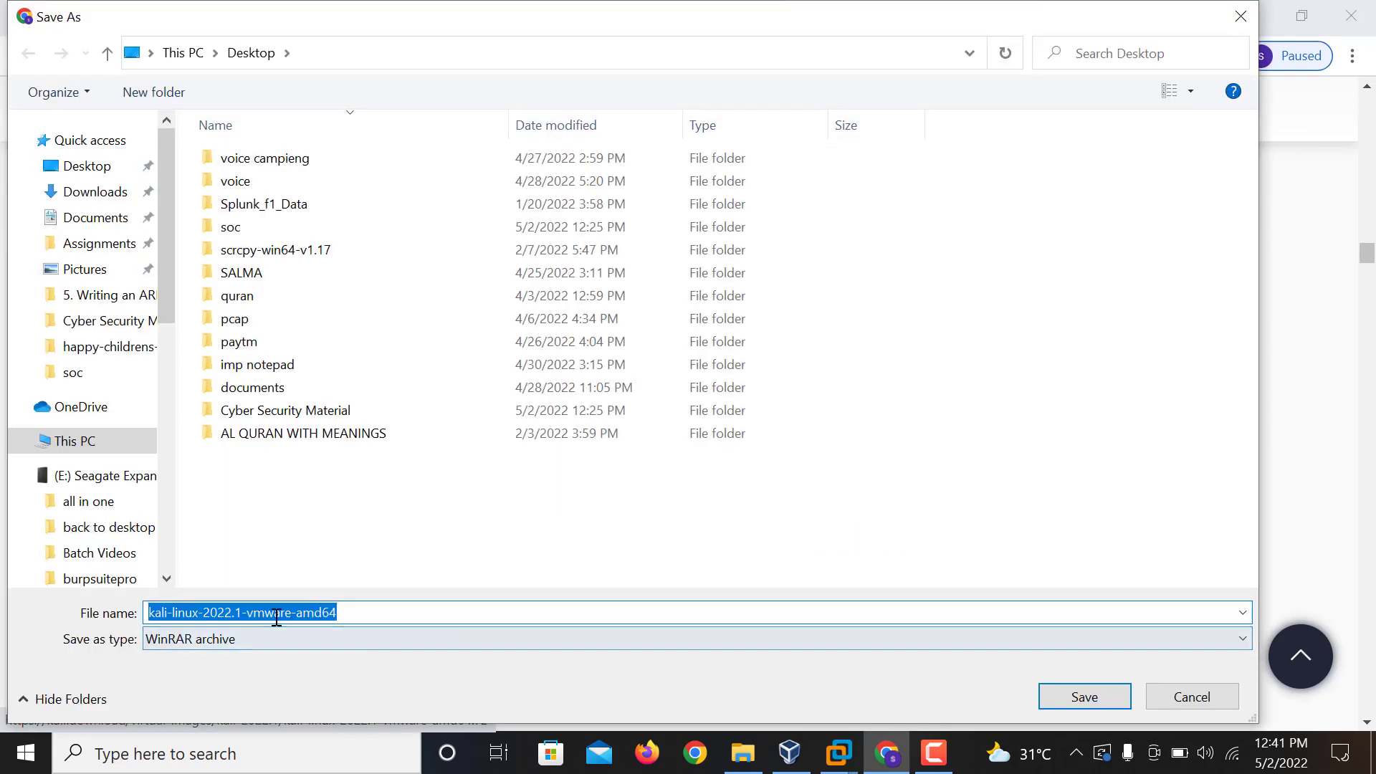
left_click(1183, 692)
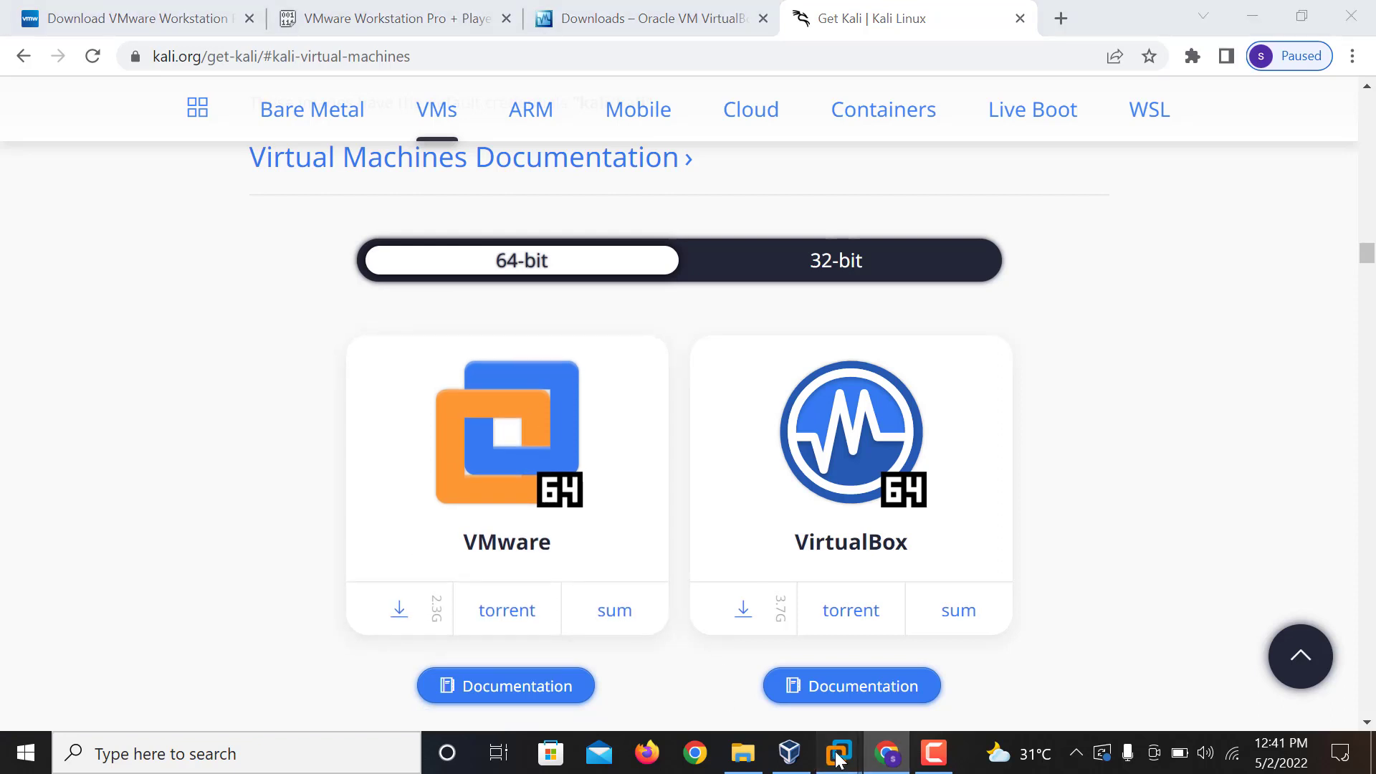
- Switch to VMware Workstation and open the kali-linux-2022.1-vmware-amd64 virtual machine from its folder inside Software
mouse_move(826, 764)
left_click(807, 669)
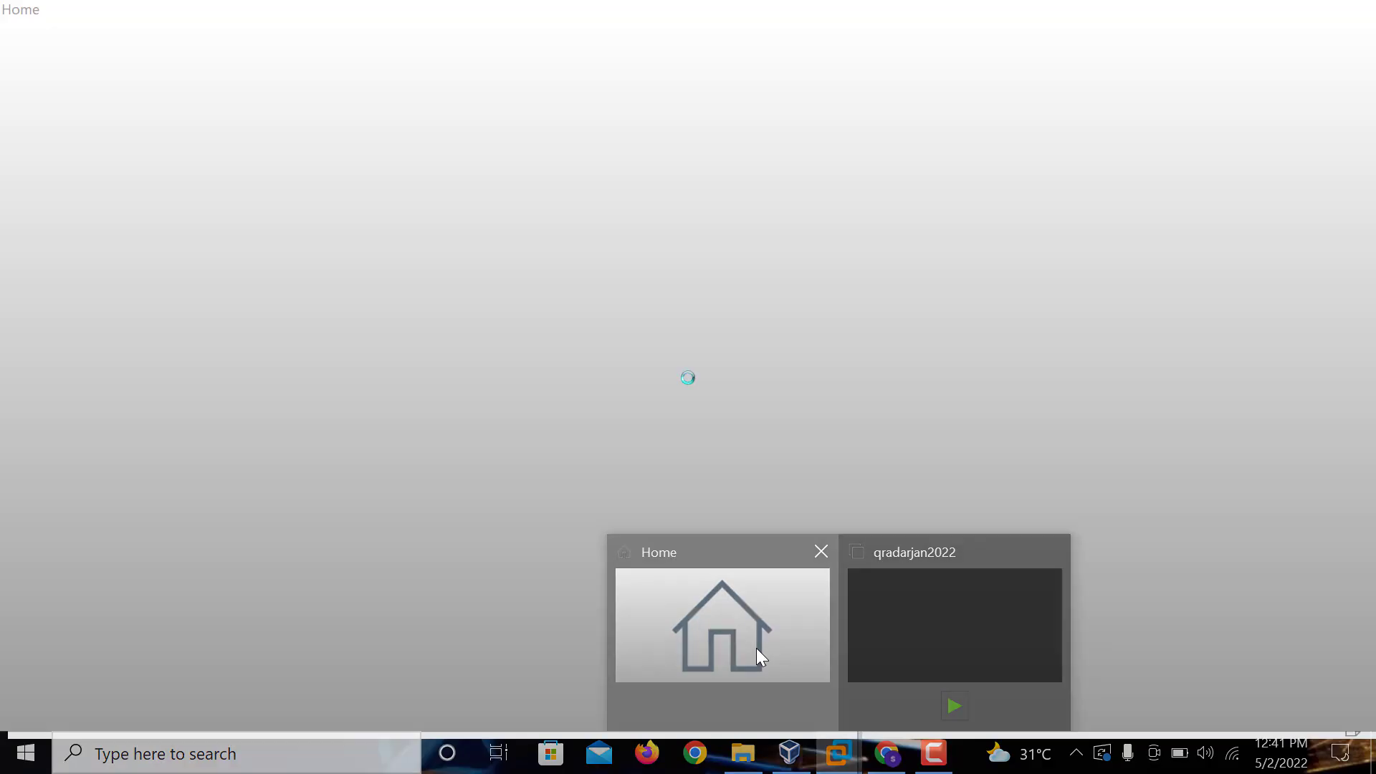
left_click(757, 649)
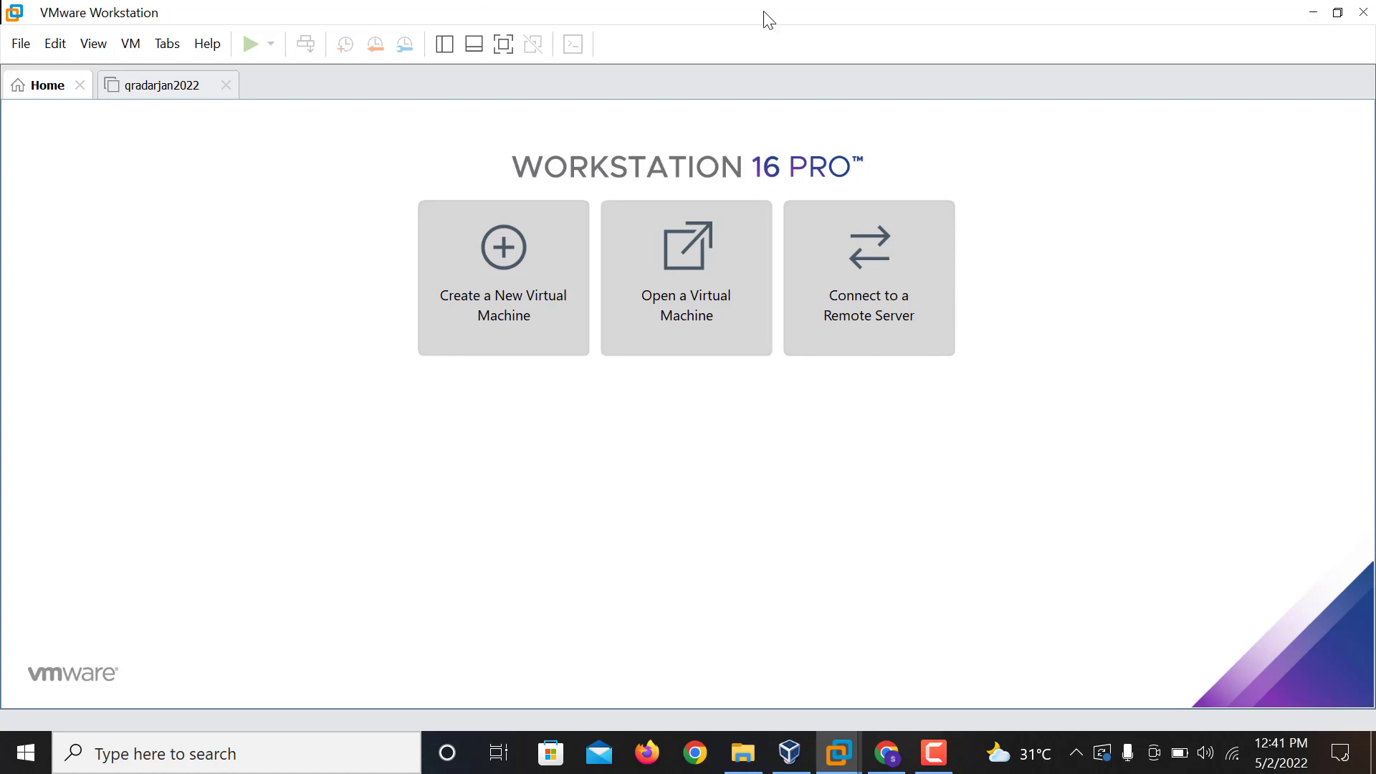
left_click(695, 300)
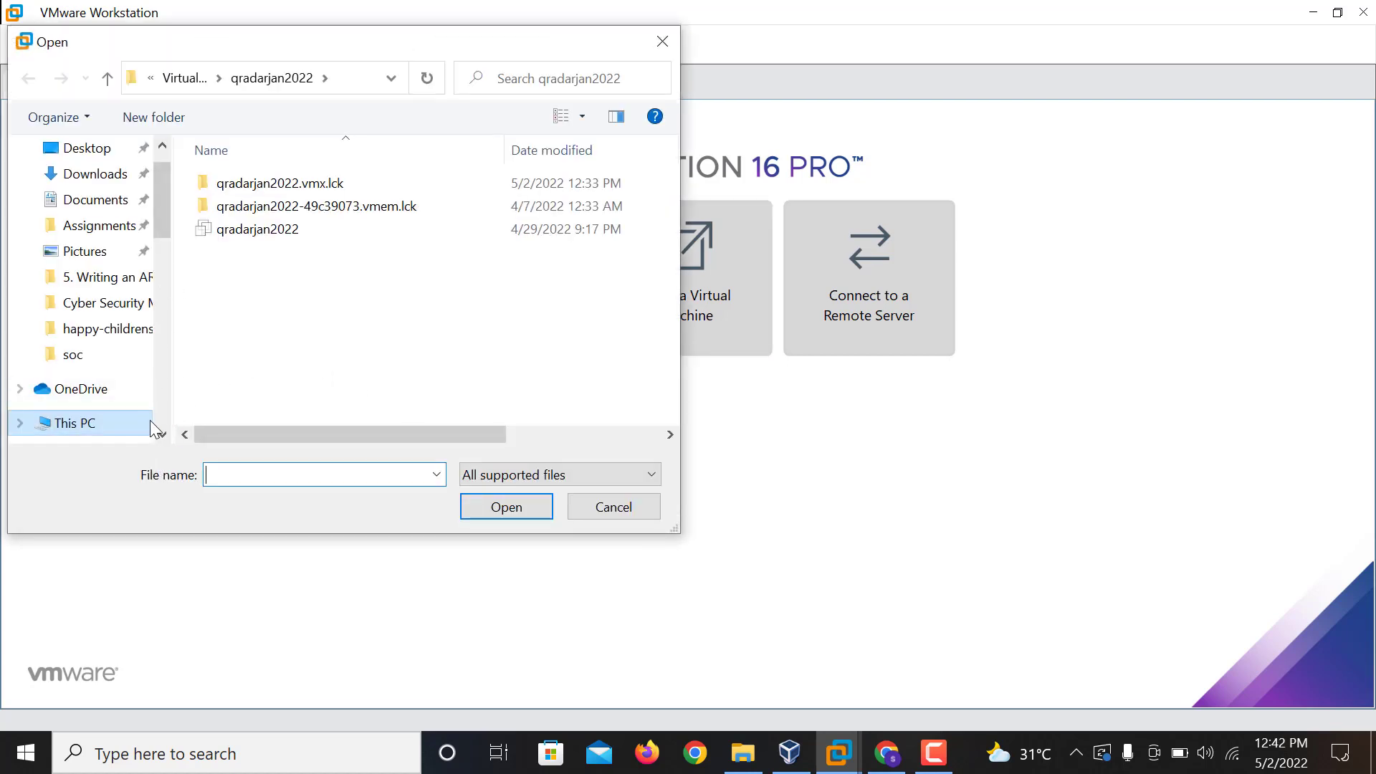
left_click_drag(169, 207, 160, 379)
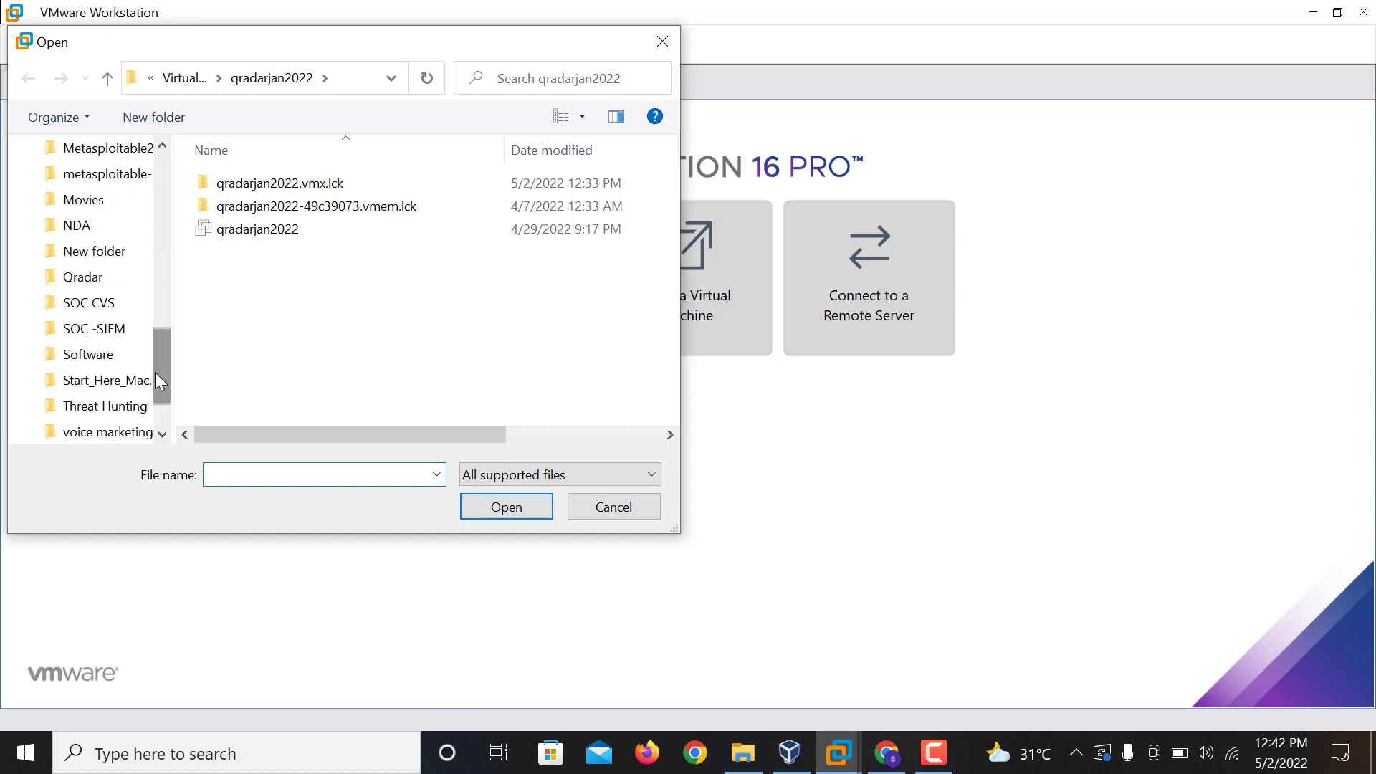
left_click(89, 359)
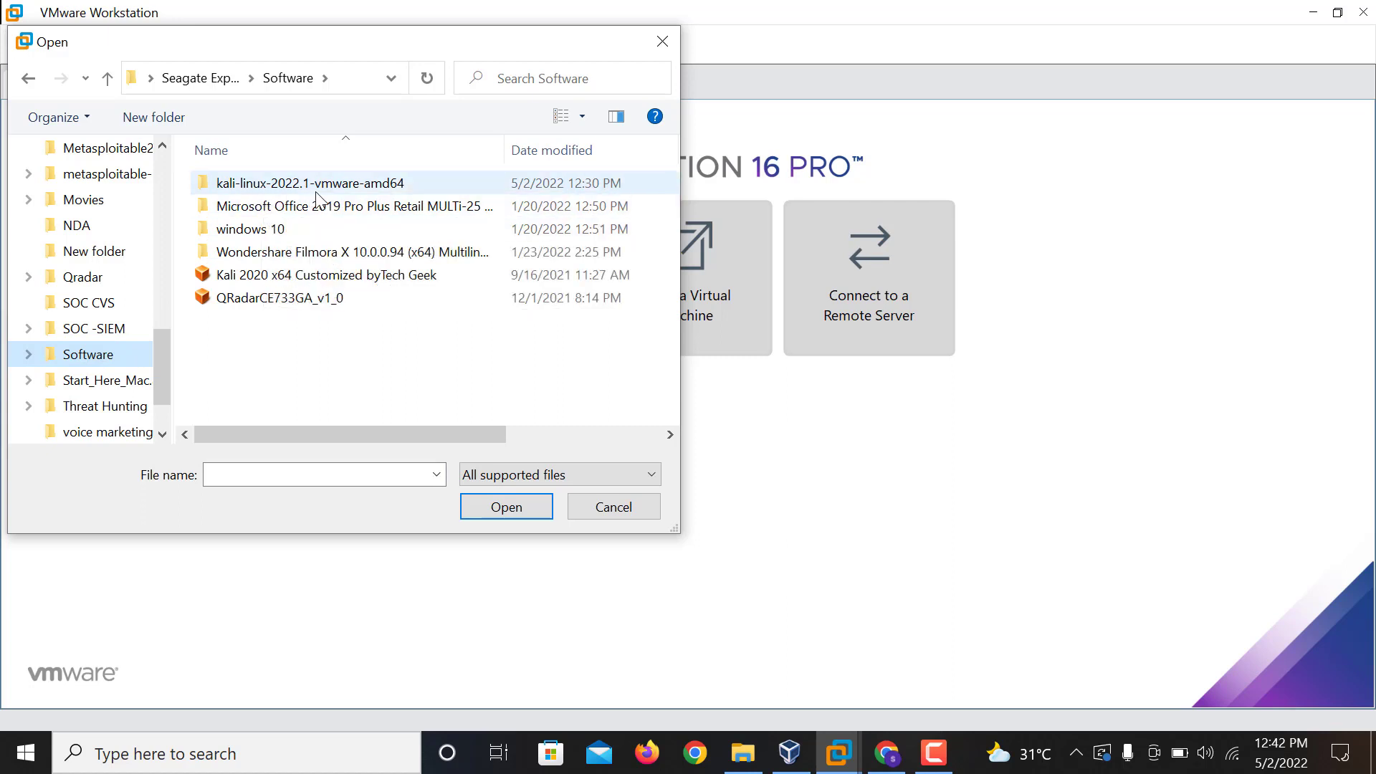
double_click(359, 185)
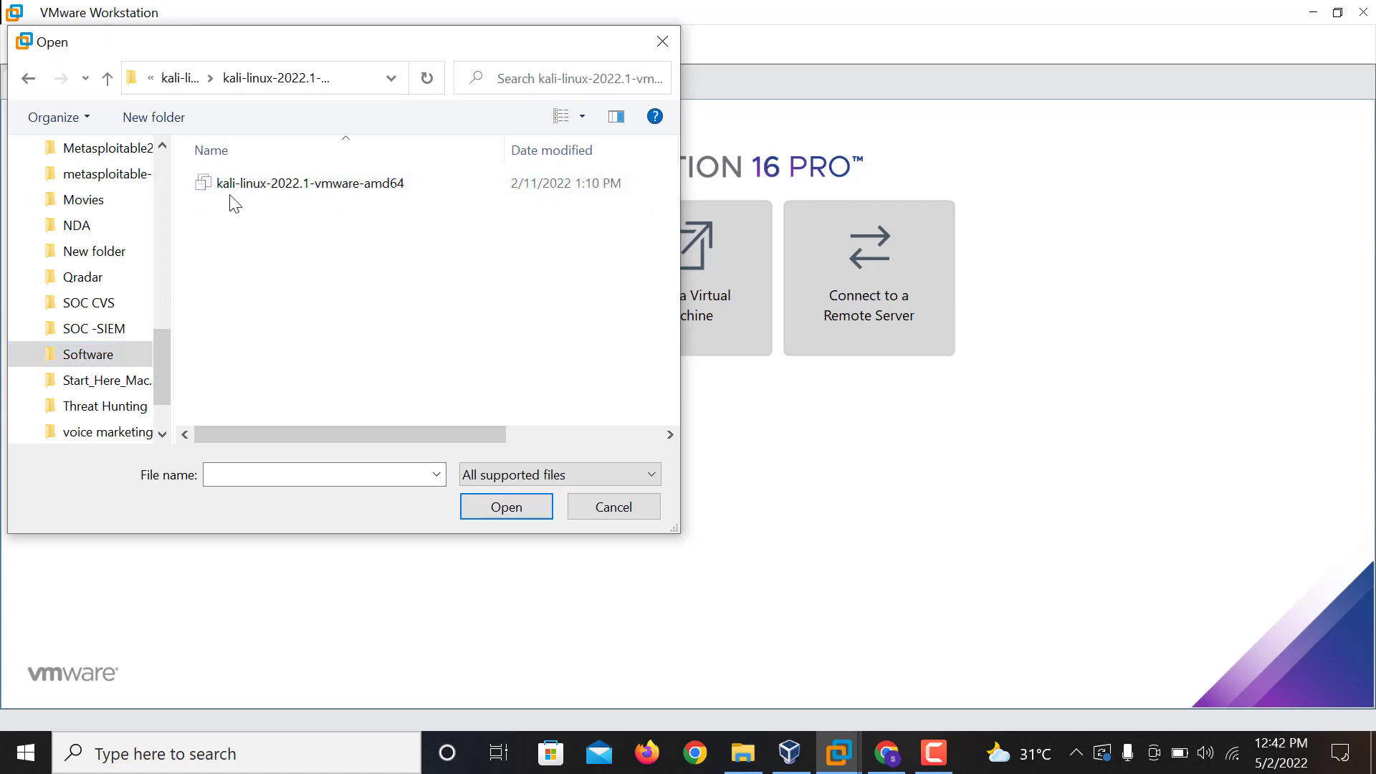
left_click(372, 187)
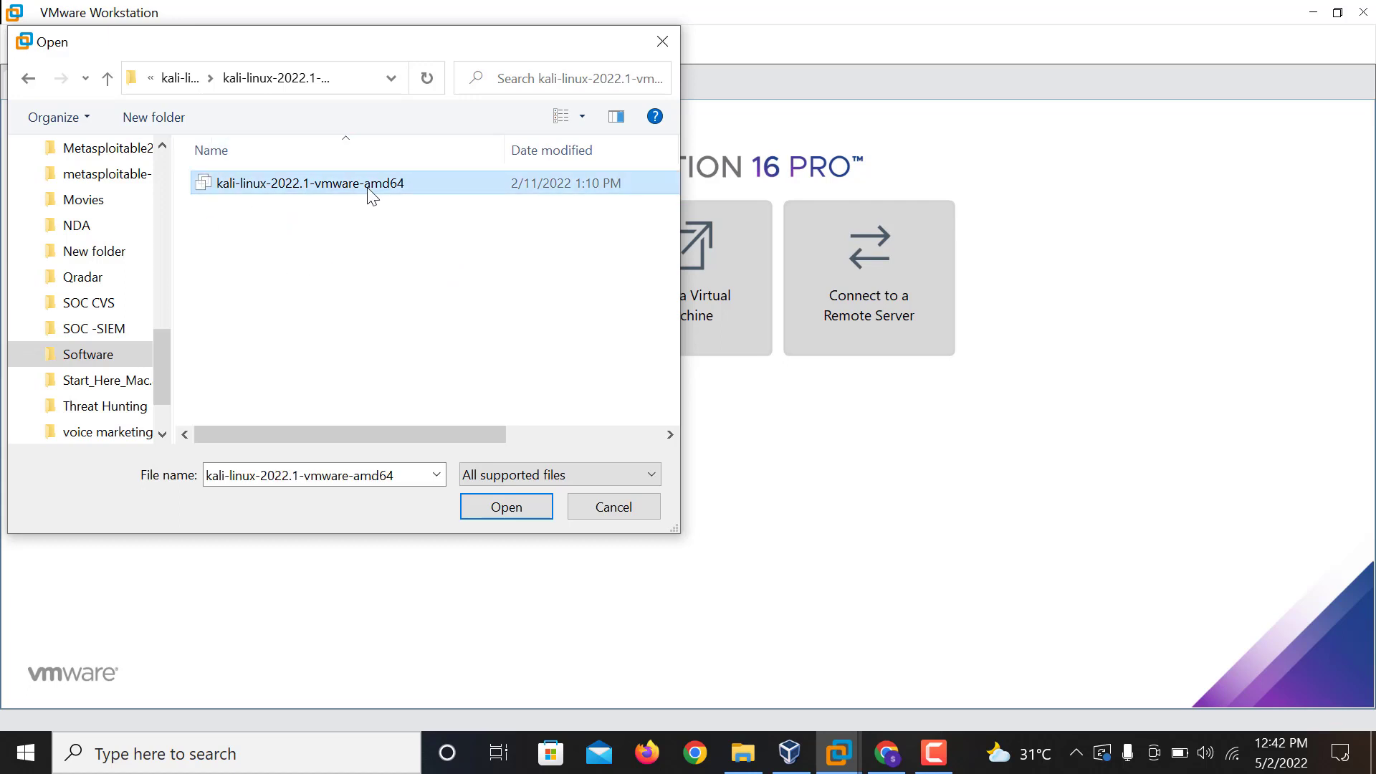
left_click(513, 507)
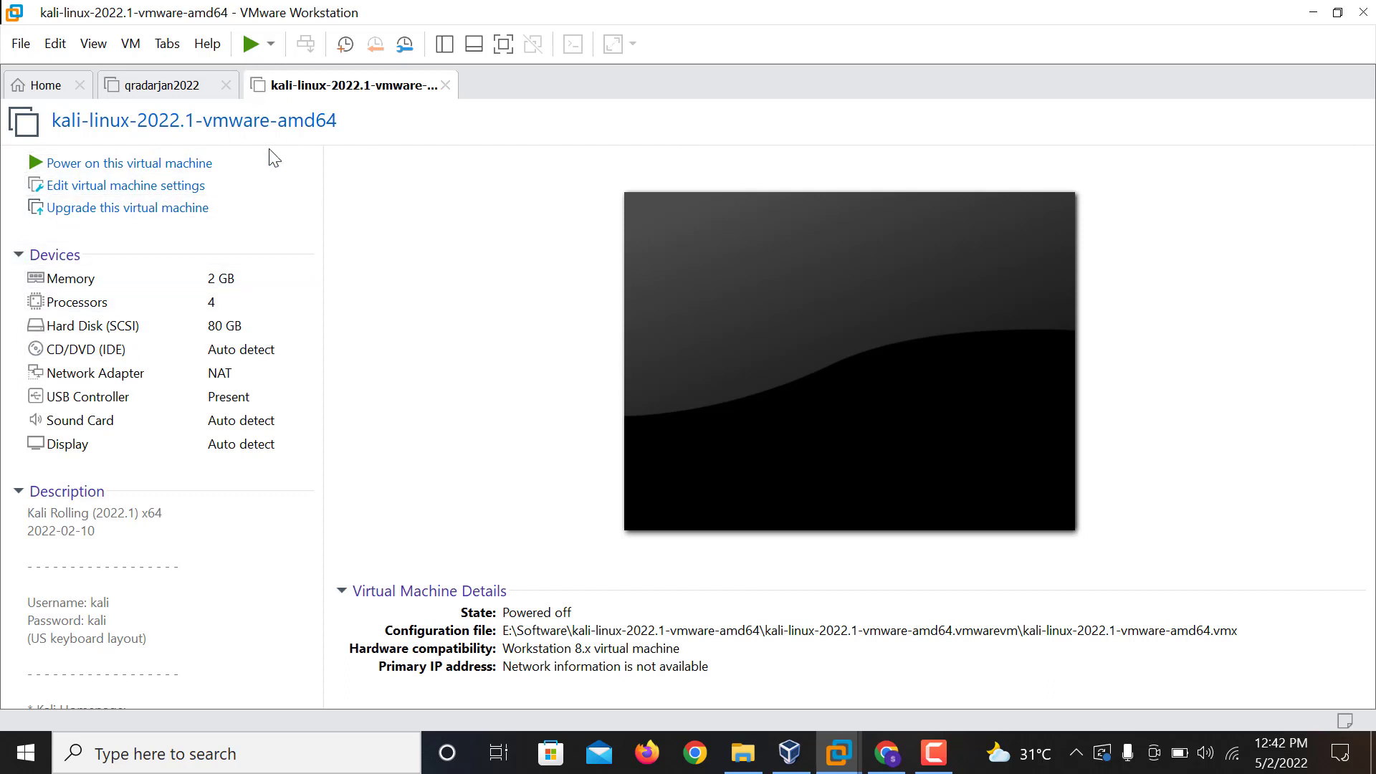
- Power on the Kali virtual machine as a copied machine and log in with username kali and the account password
left_click(251, 46)
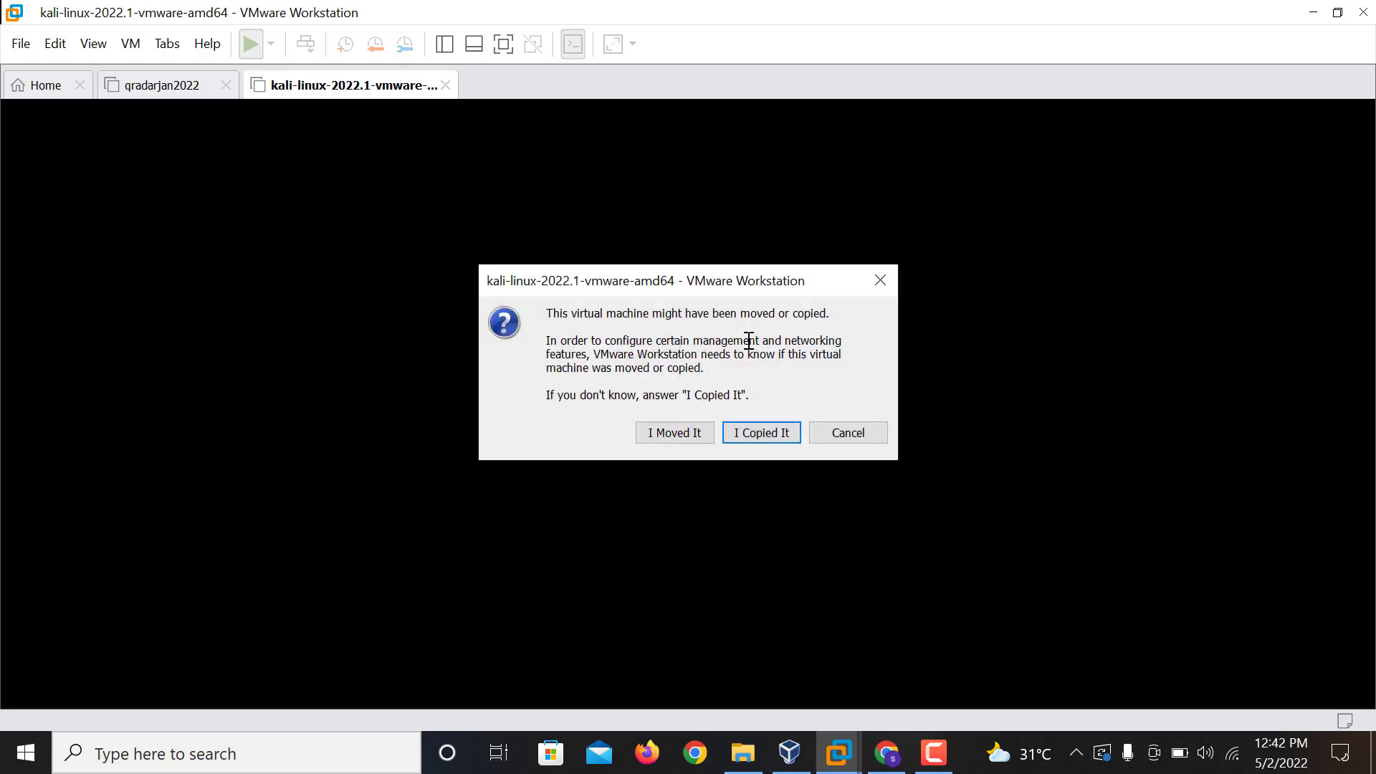
left_click(774, 433)
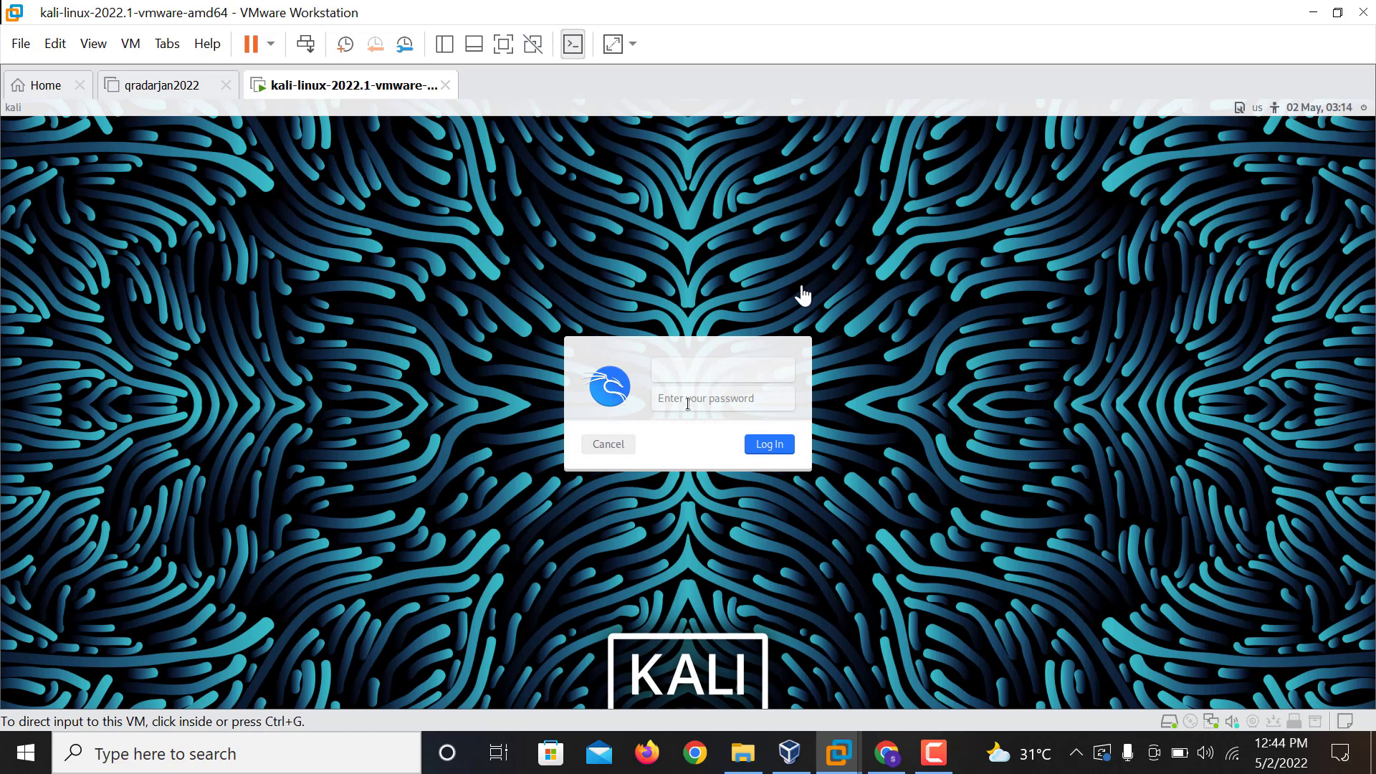
left_click(757, 376)
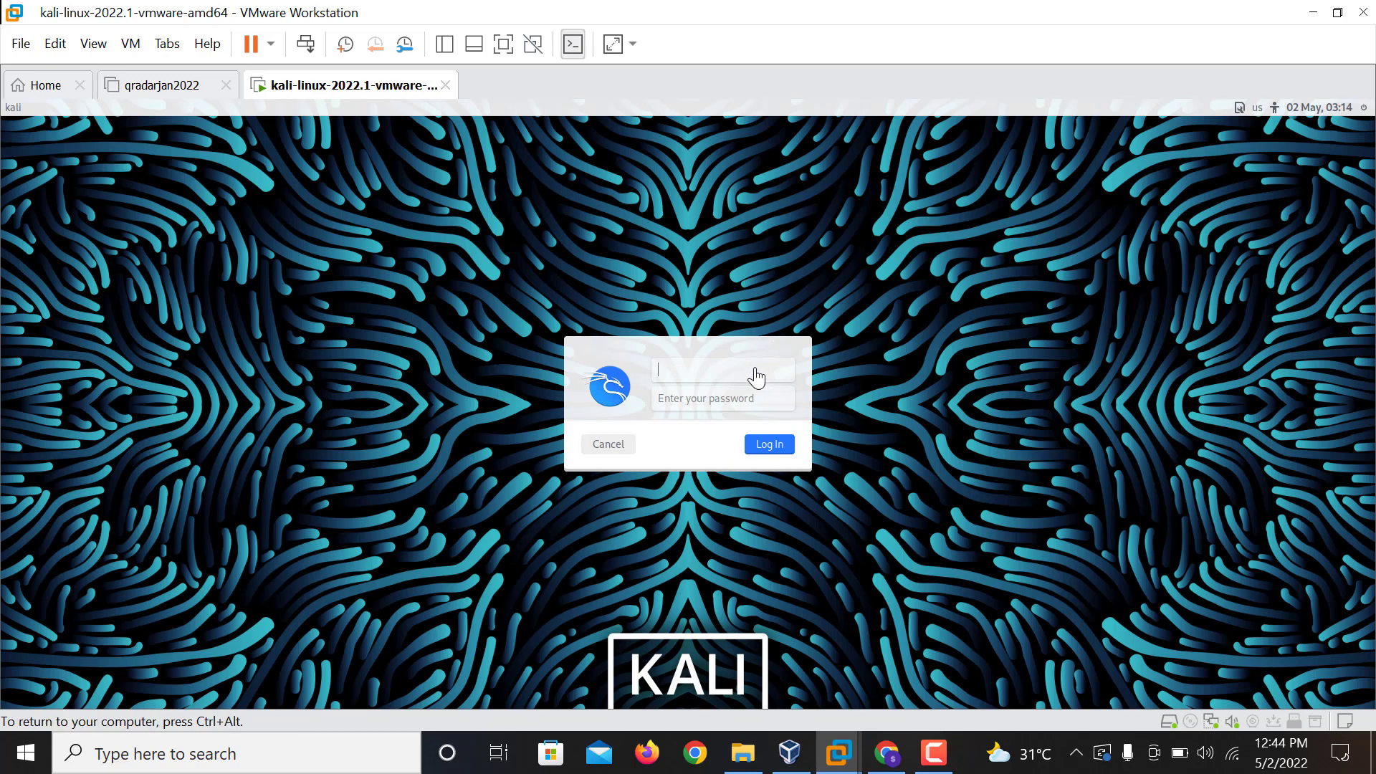
type("kali")
key("Tab")
type("kali")
key("Return")
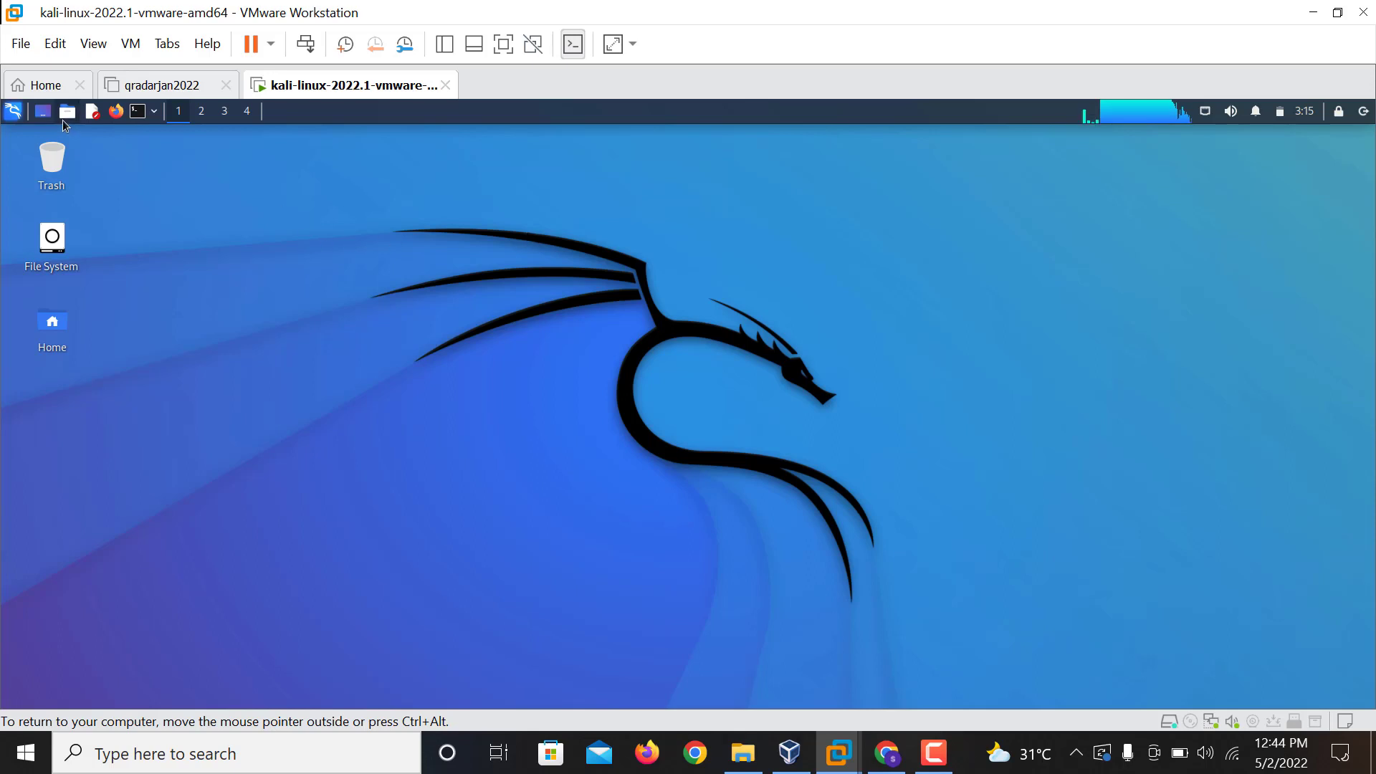
- Open a terminal on the Kali desktop and run uname and uname -a
left_click(137, 111)
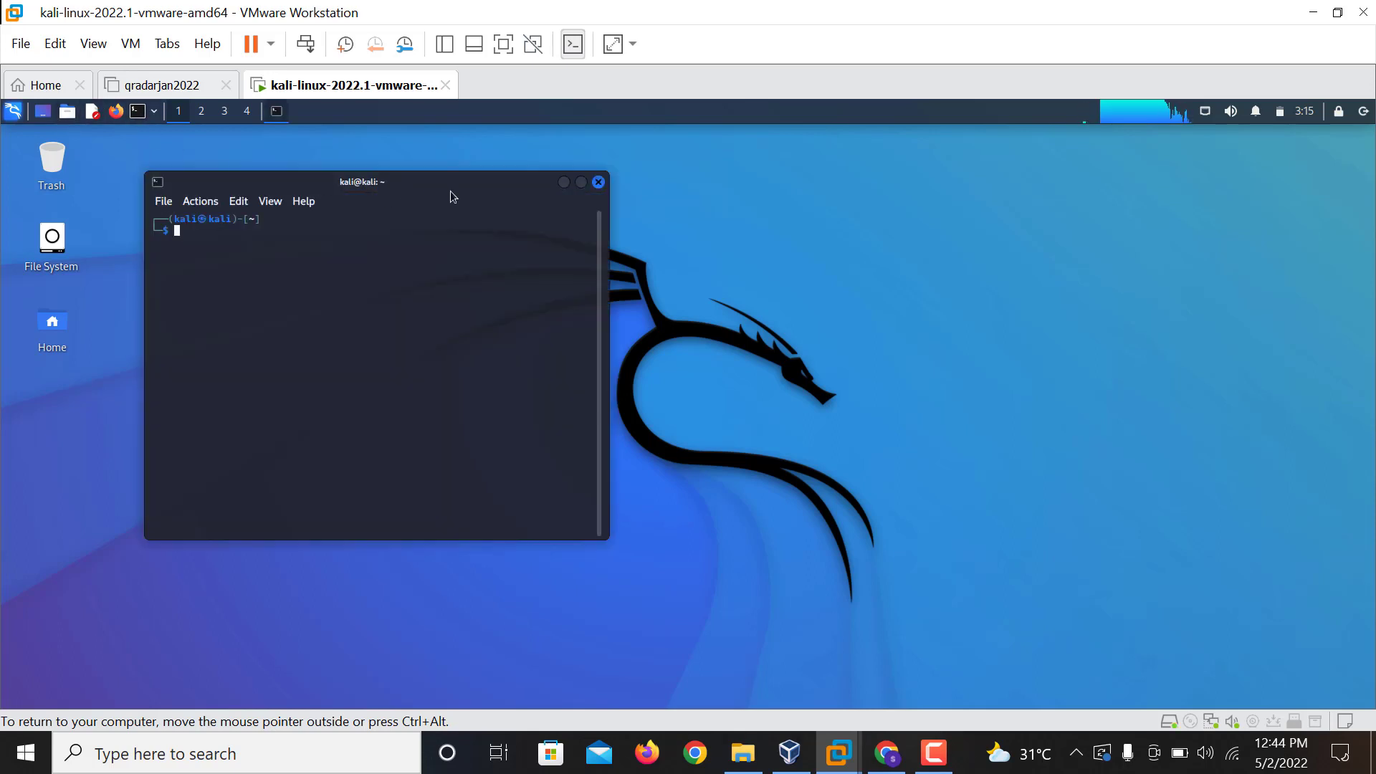
type("uname")
key("Return")
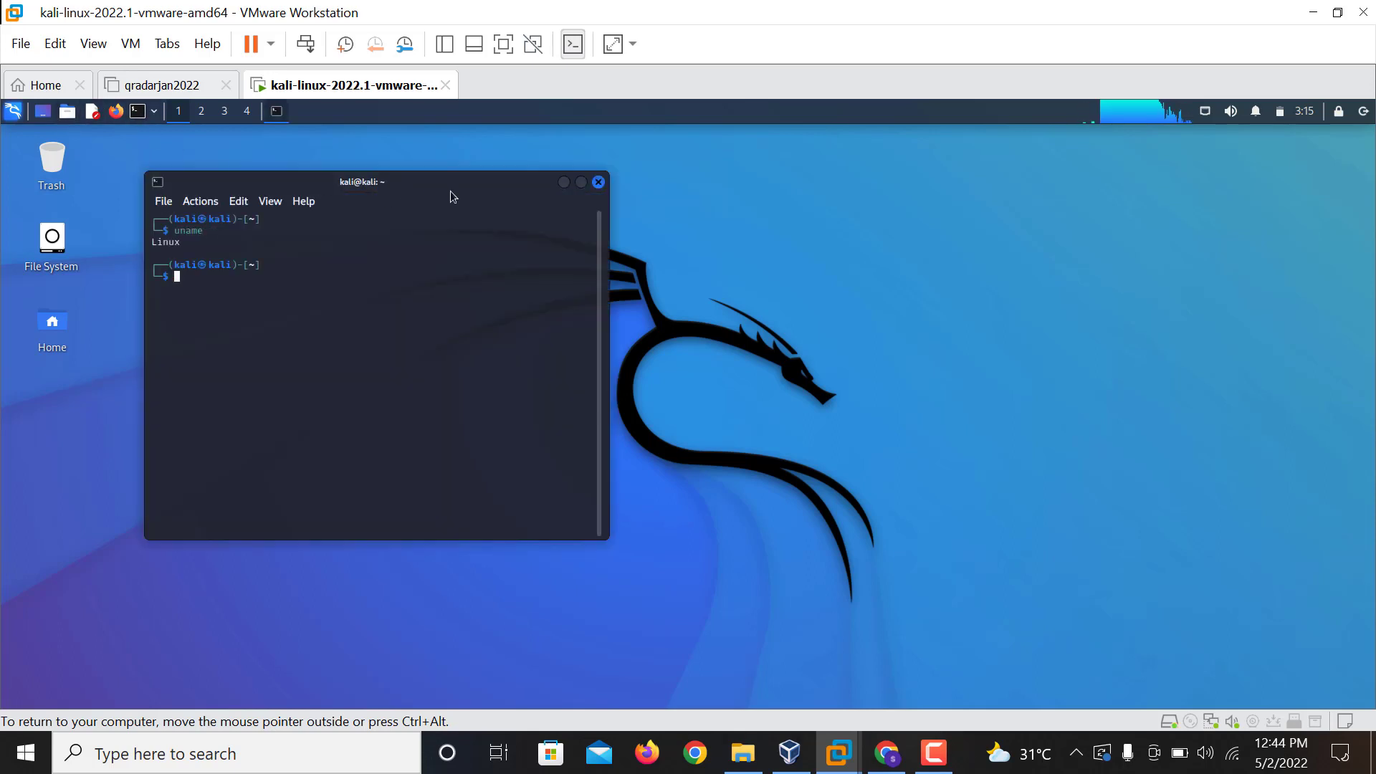
type("uname -a")
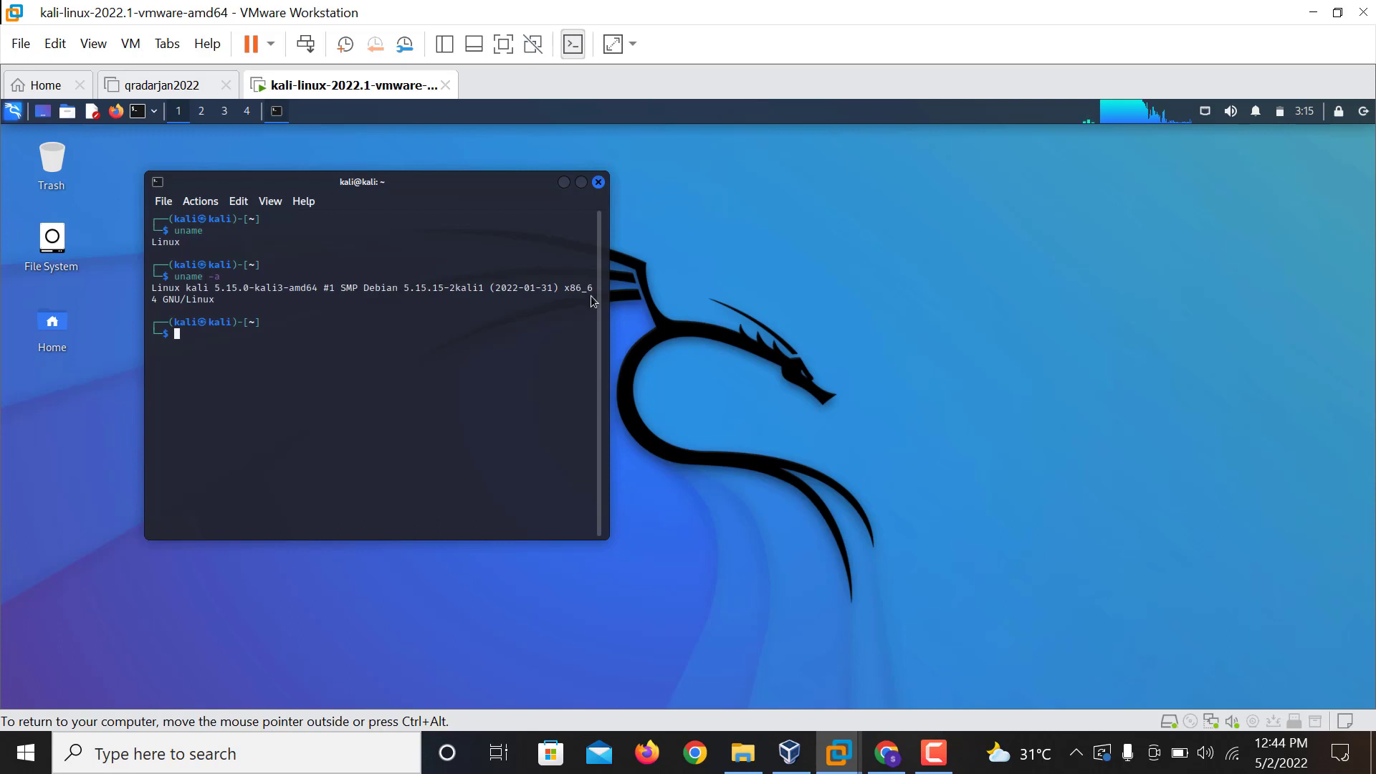
- Maximize the terminal, highlight the uname -a command with its output and close the terminal
left_click(582, 182)
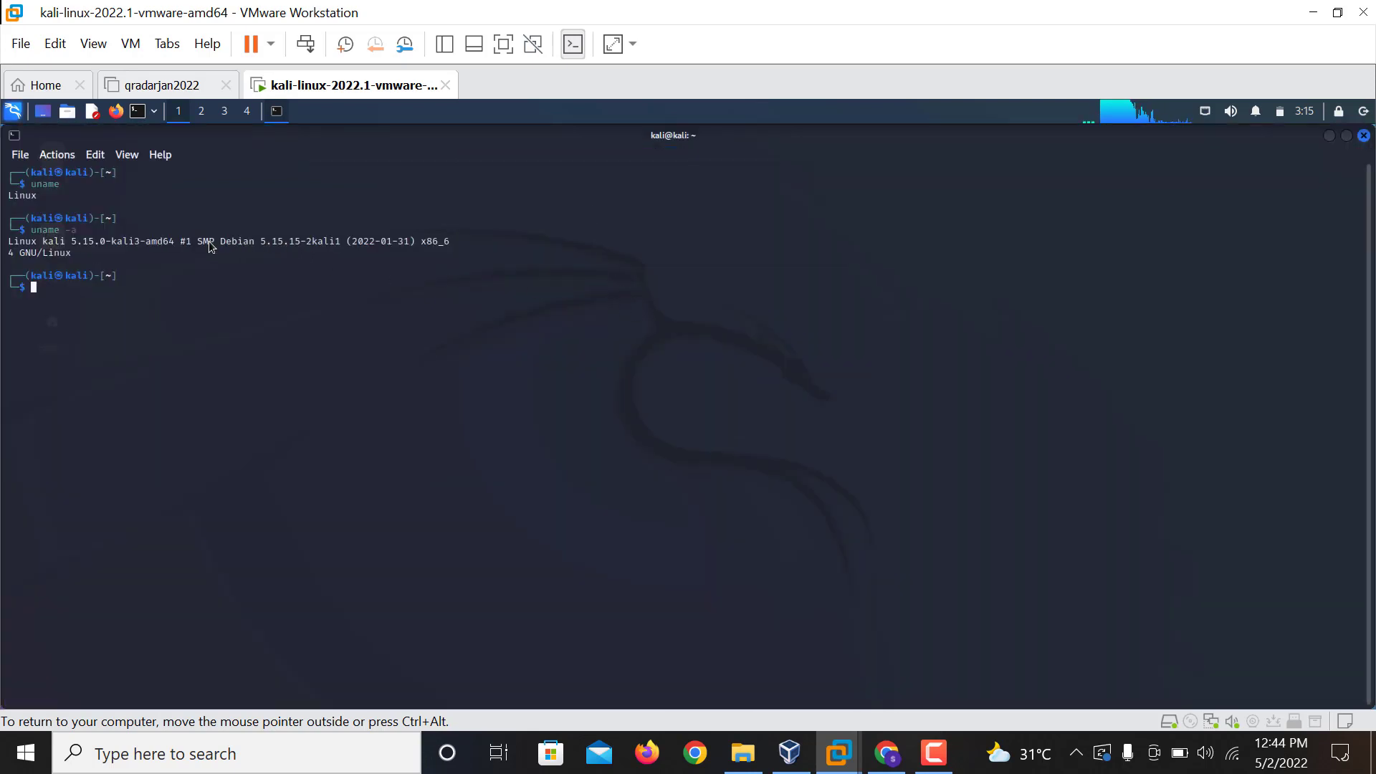
left_click_drag(354, 252, 84, 264)
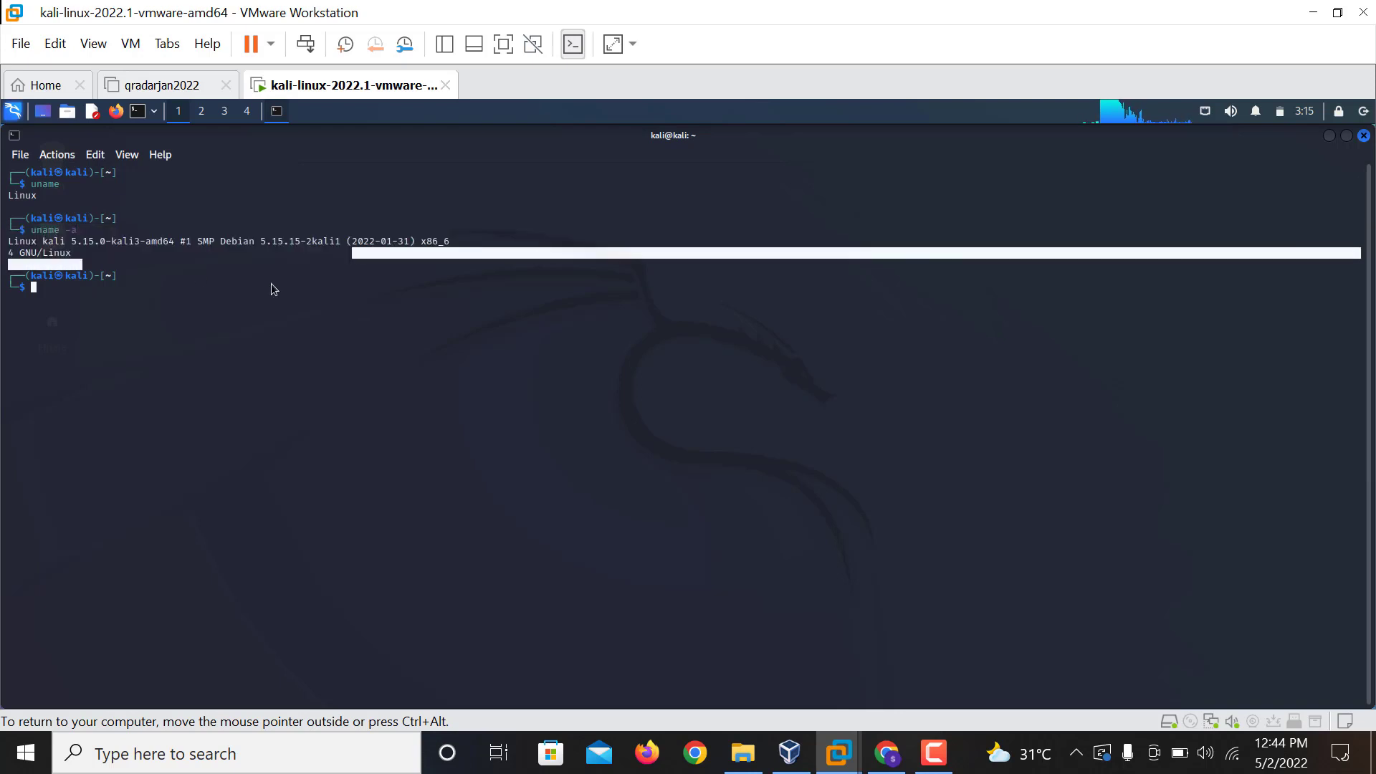
left_click(272, 284)
left_click_drag(260, 287, 6, 212)
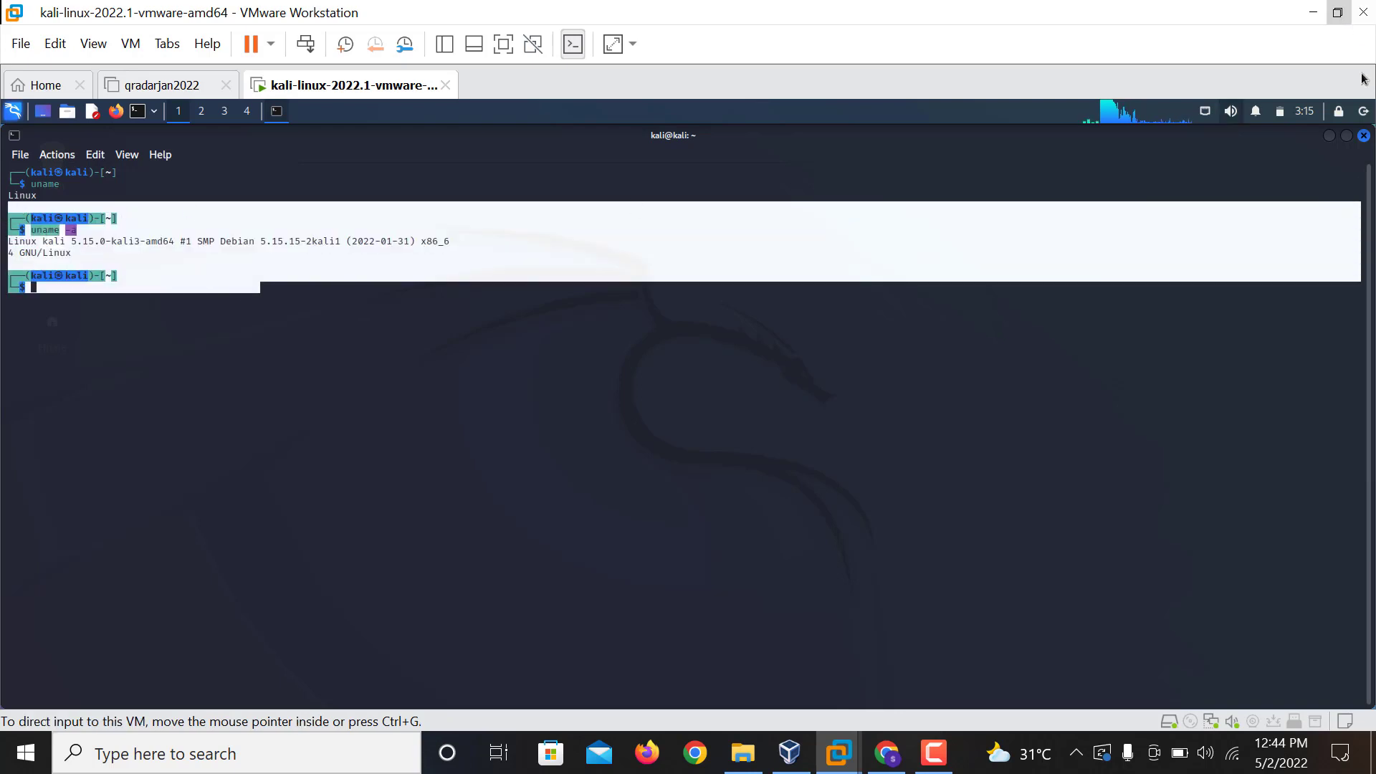
left_click(1358, 135)
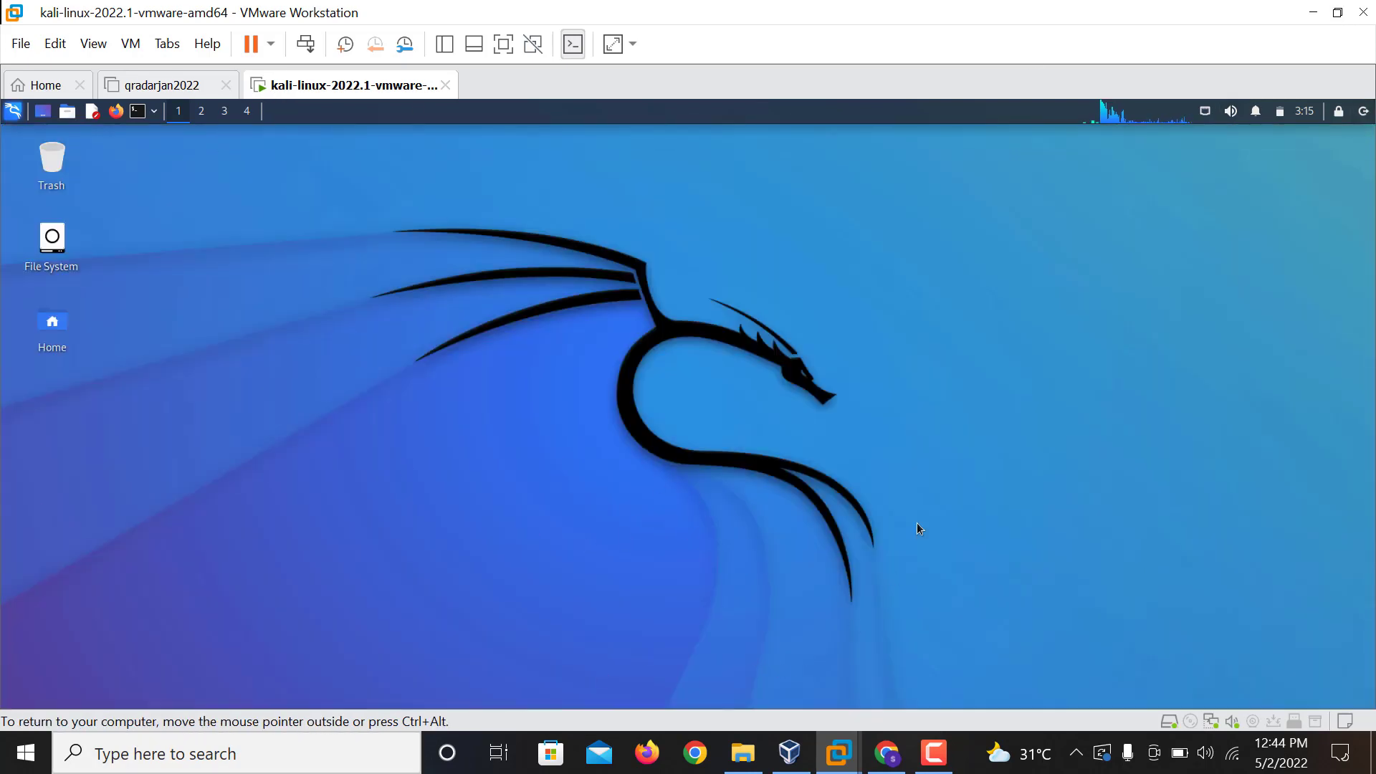
- Open the Kali 2020 x64 Customized byTech Geek appliance from the Software folder in VirtualBox and import it with the suggested settings
left_click(789, 751)
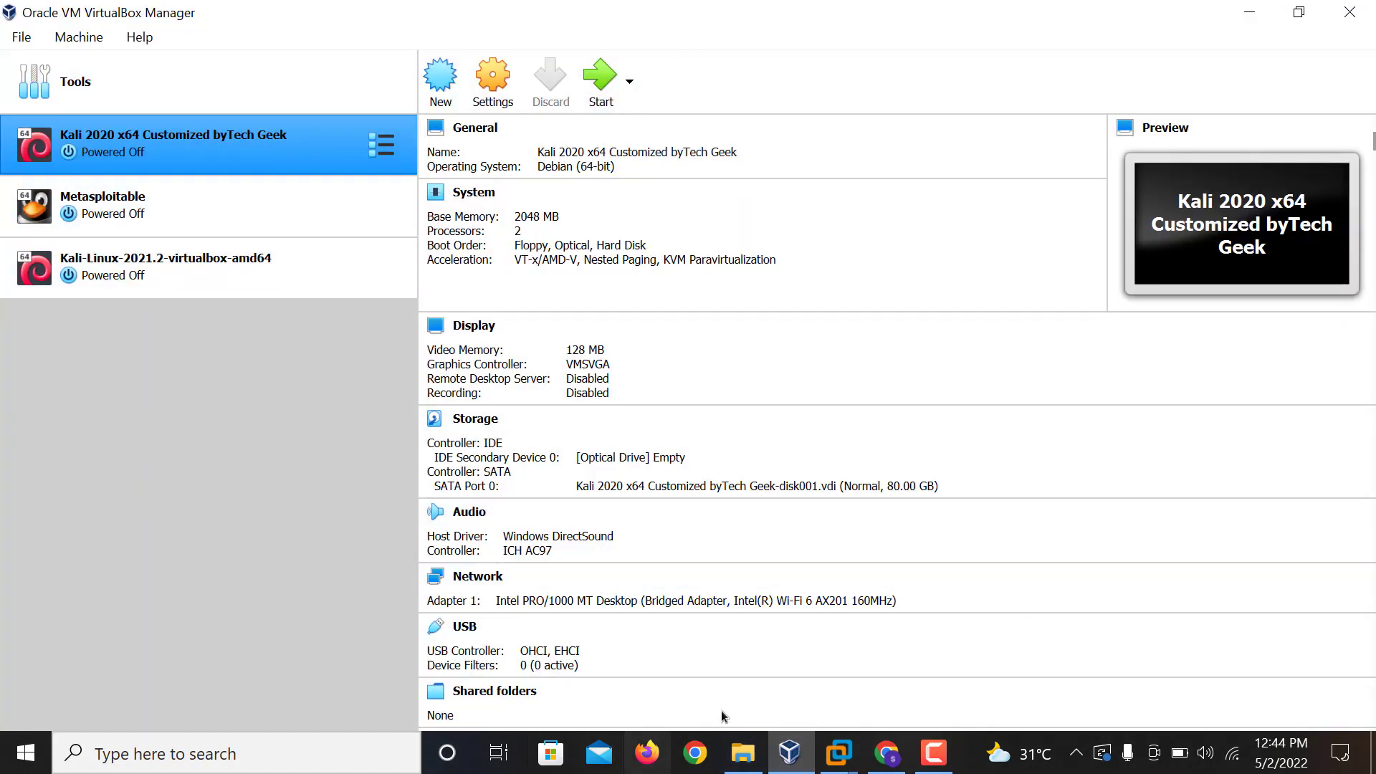
left_click(745, 754)
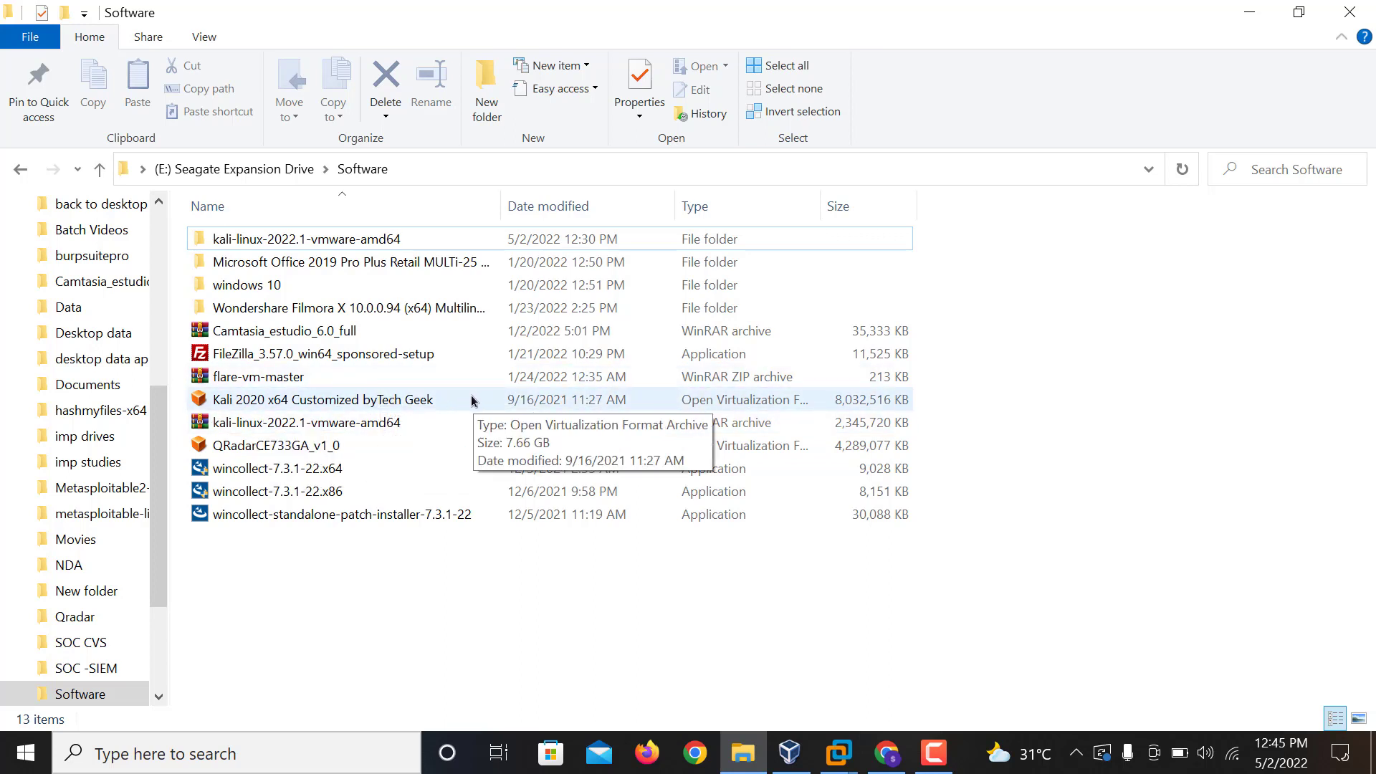
left_click(300, 407)
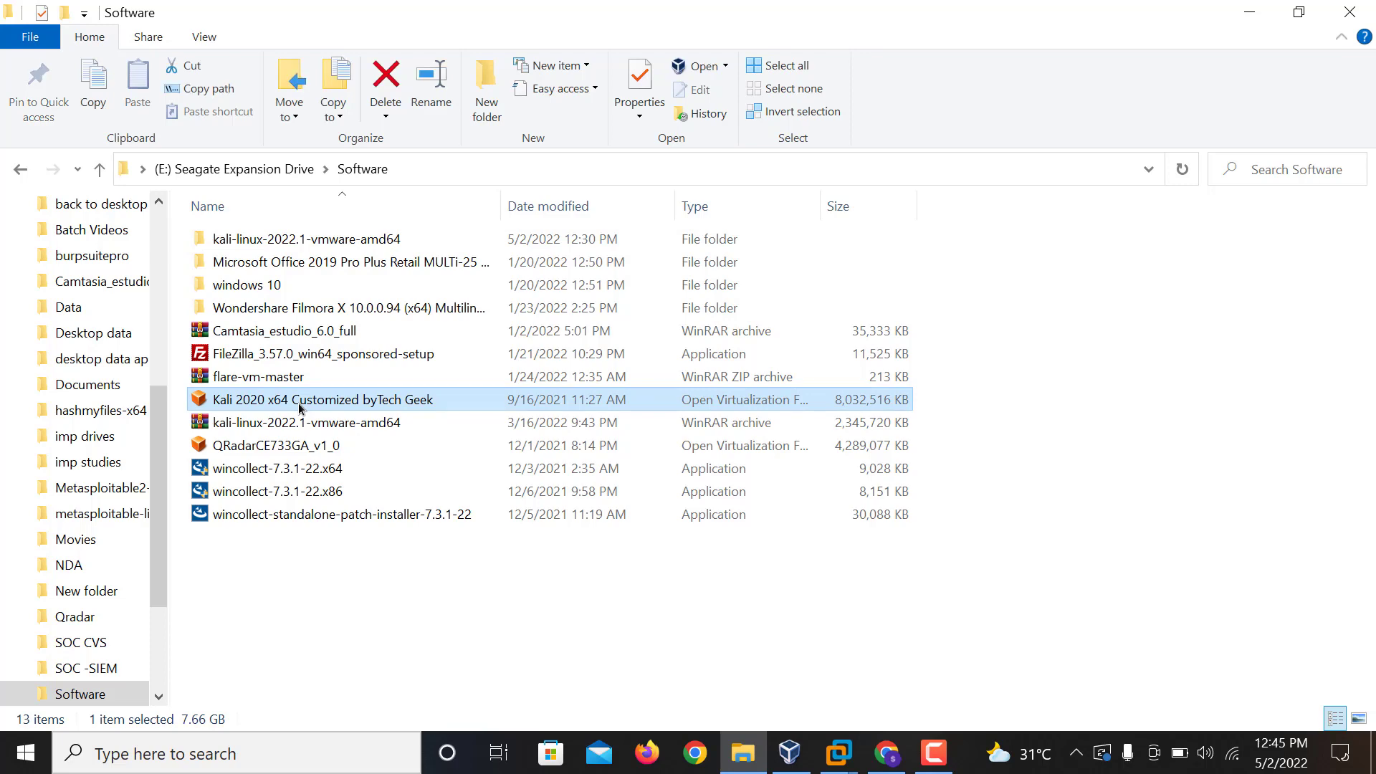
double_click(300, 407)
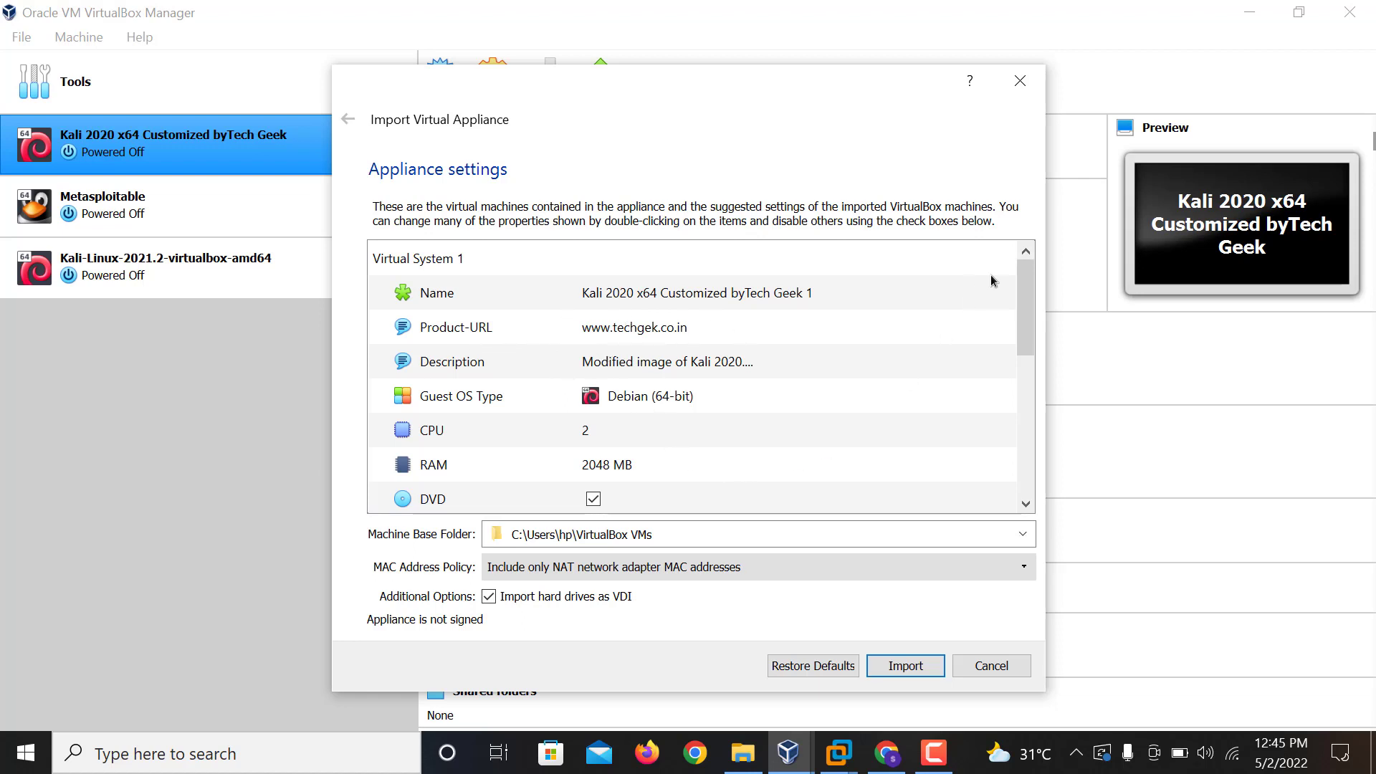
left_click_drag(1026, 294, 1022, 192)
left_click(905, 666)
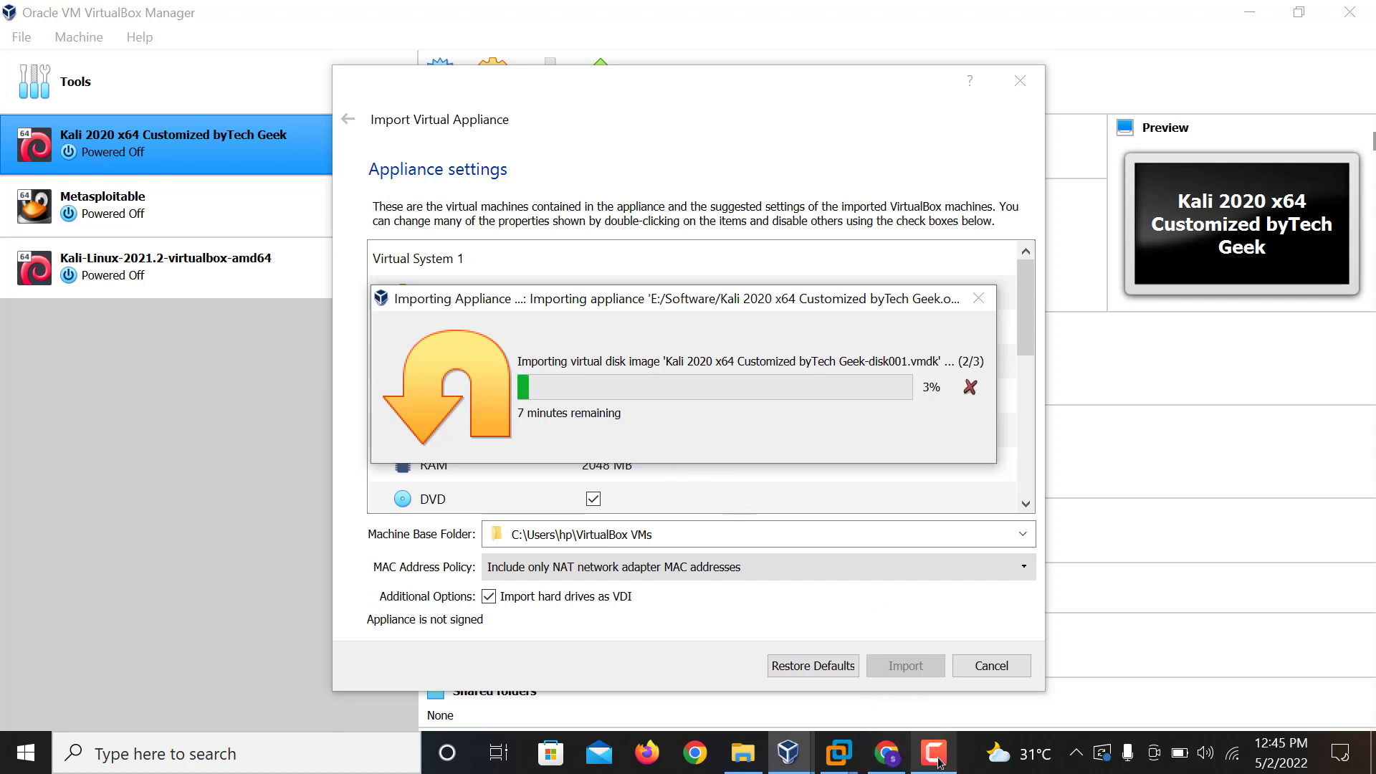
- Start the Kali 2020 x64 Customized byTech Geek virtual machine in VirtualBox and log in with username kali and the account password
mouse_move(942, 767)
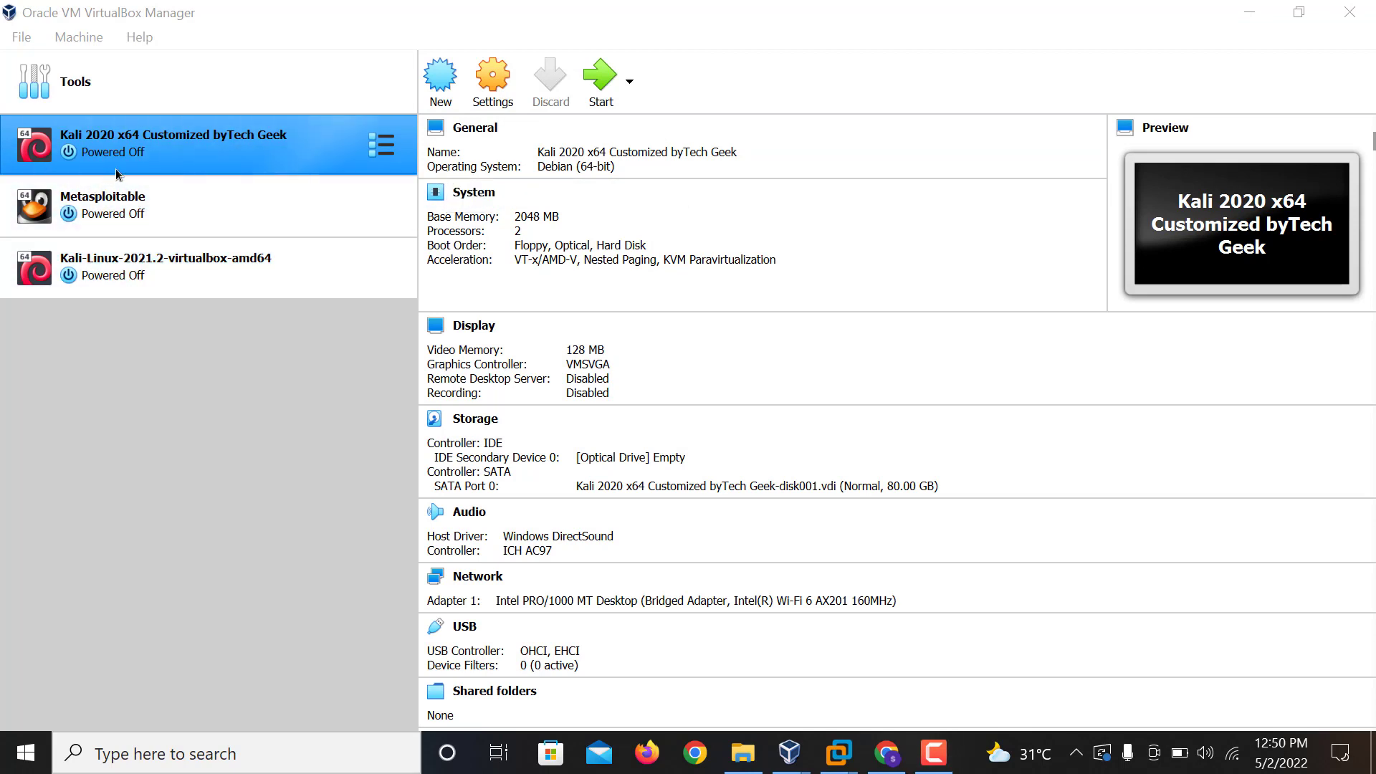
left_click(600, 68)
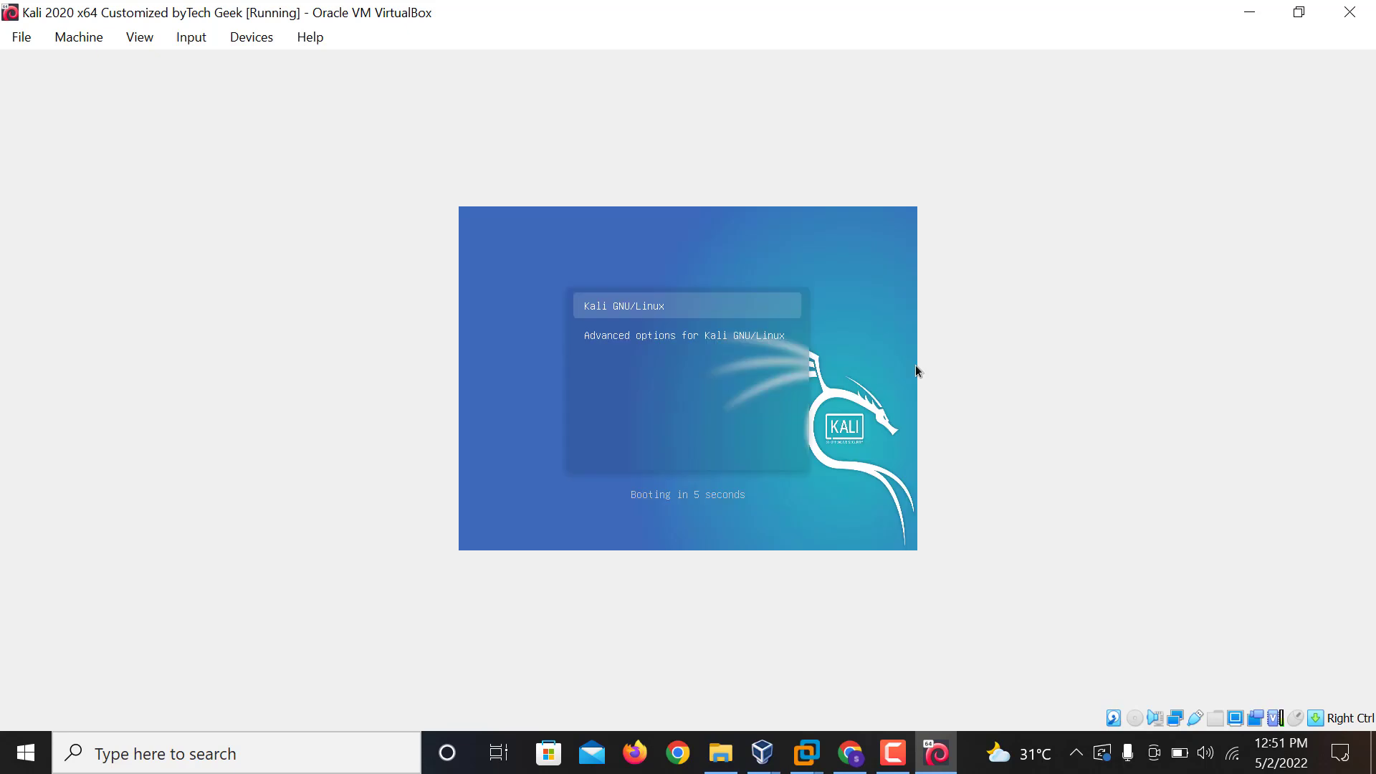
key("Return")
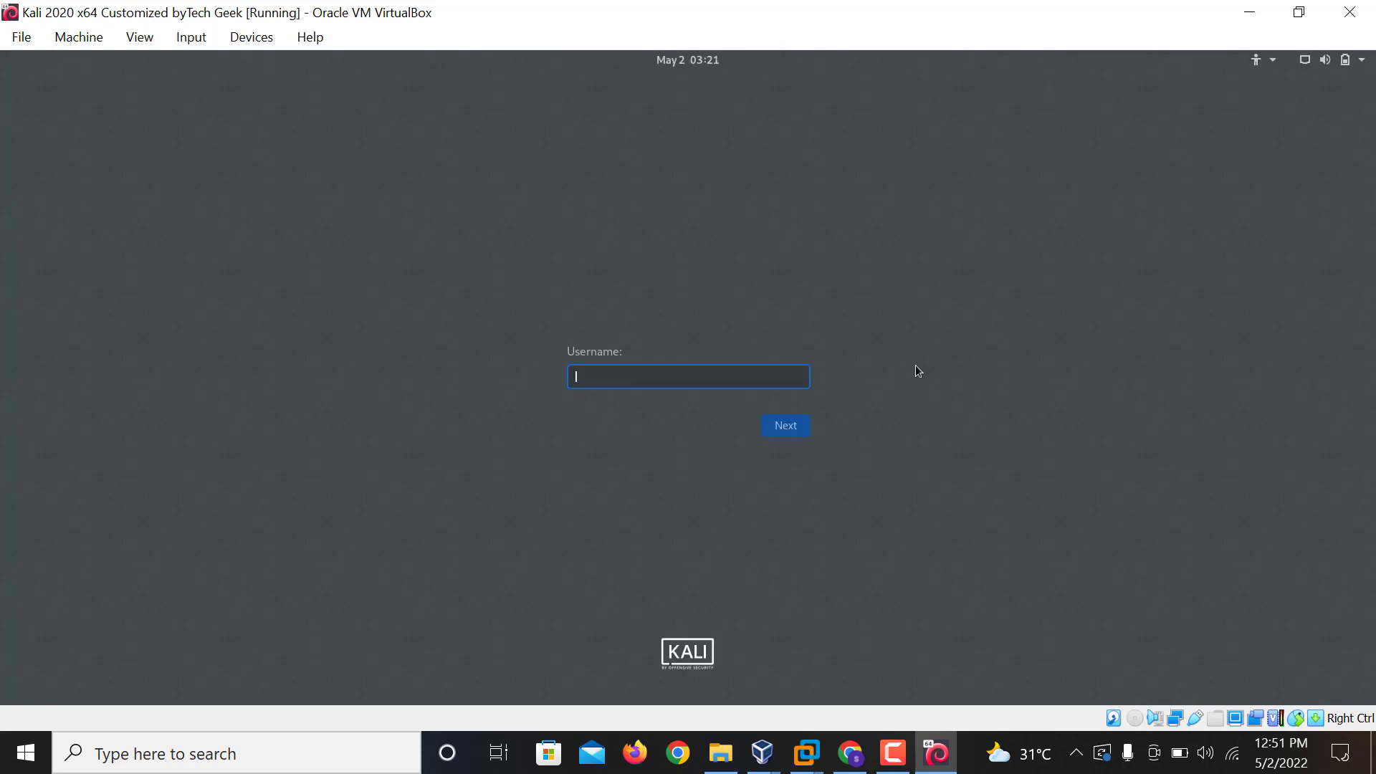
type("kali")
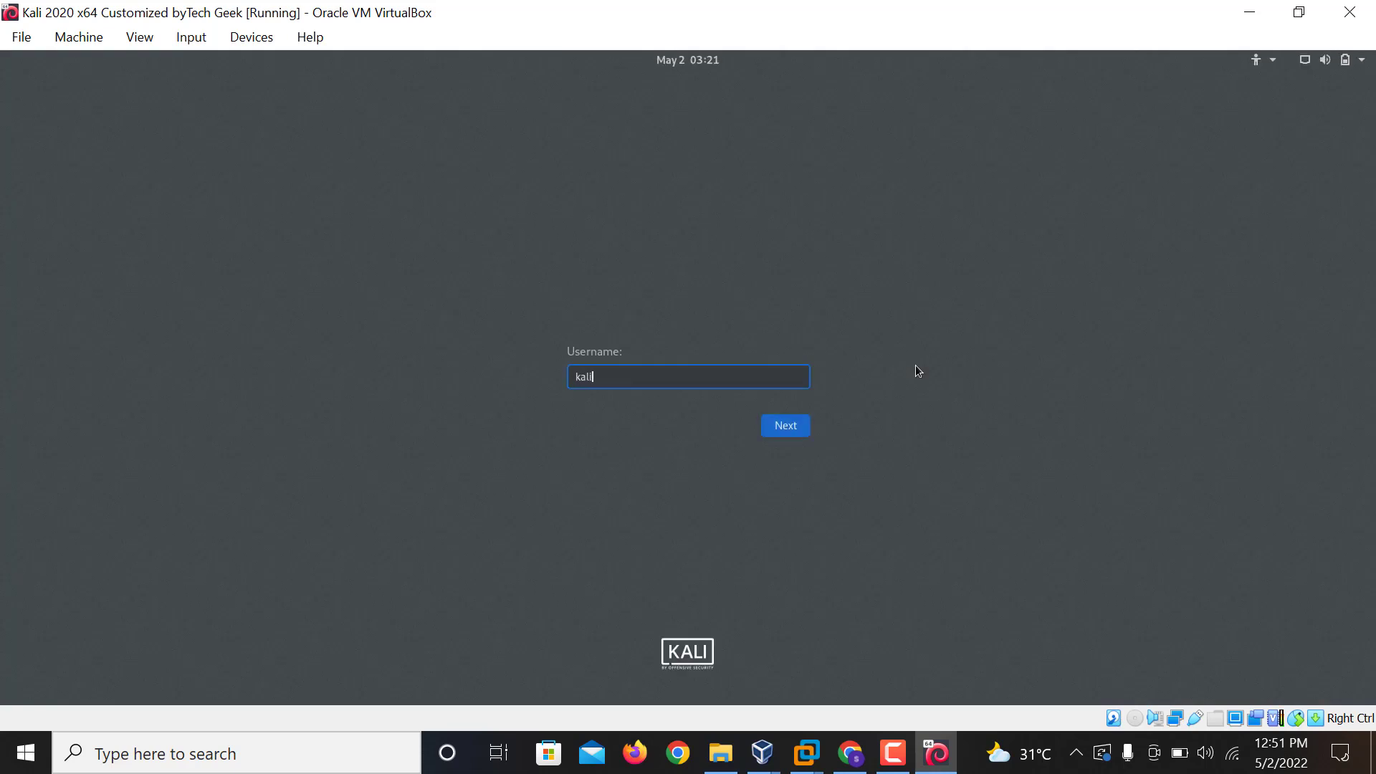
key("Return")
type("kali")
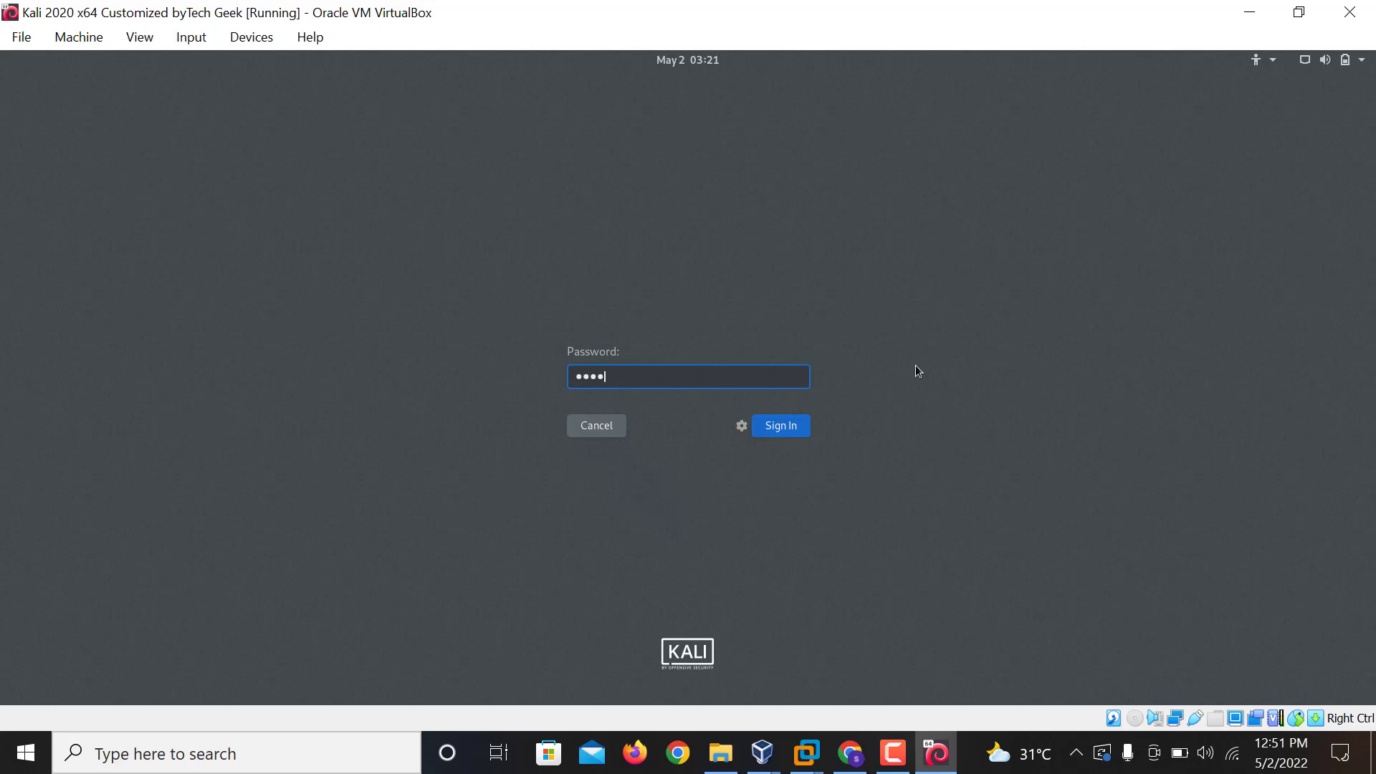
key("Return")
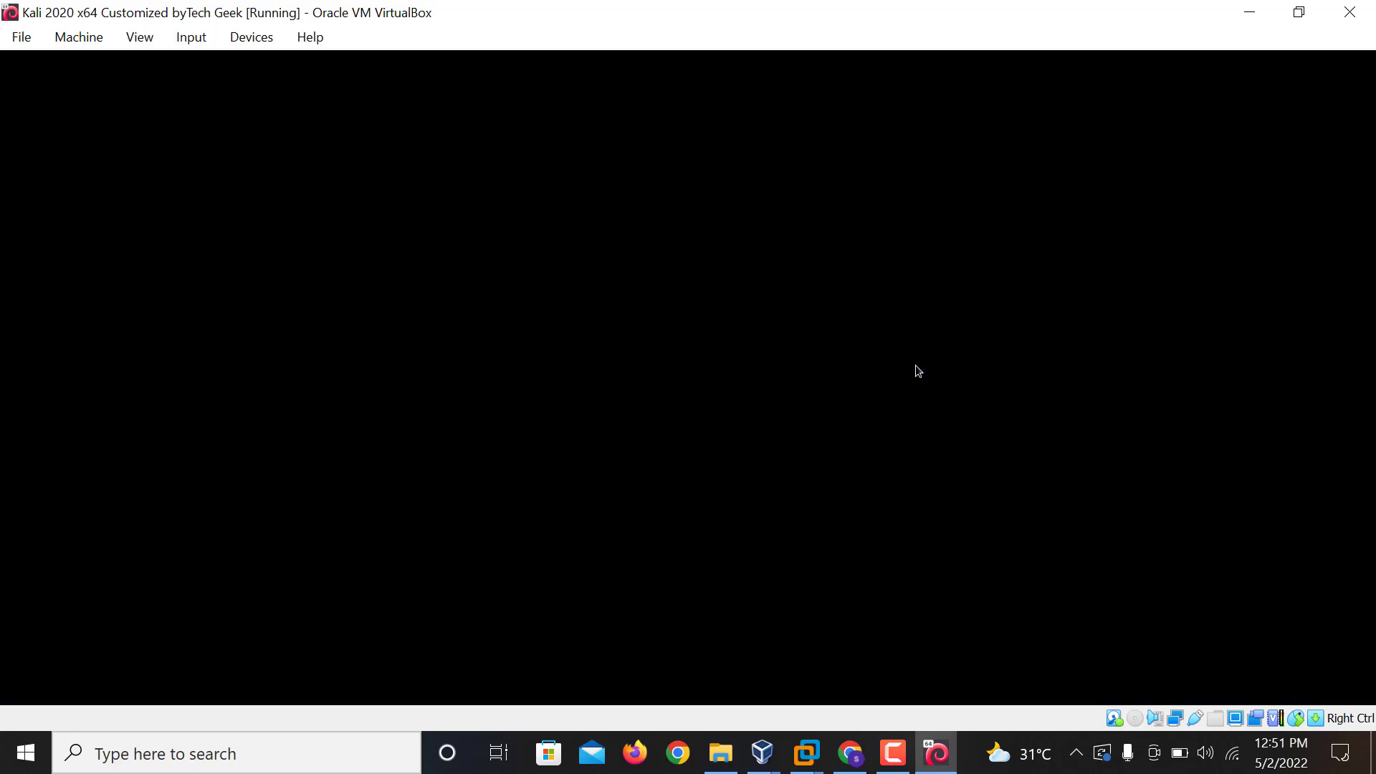